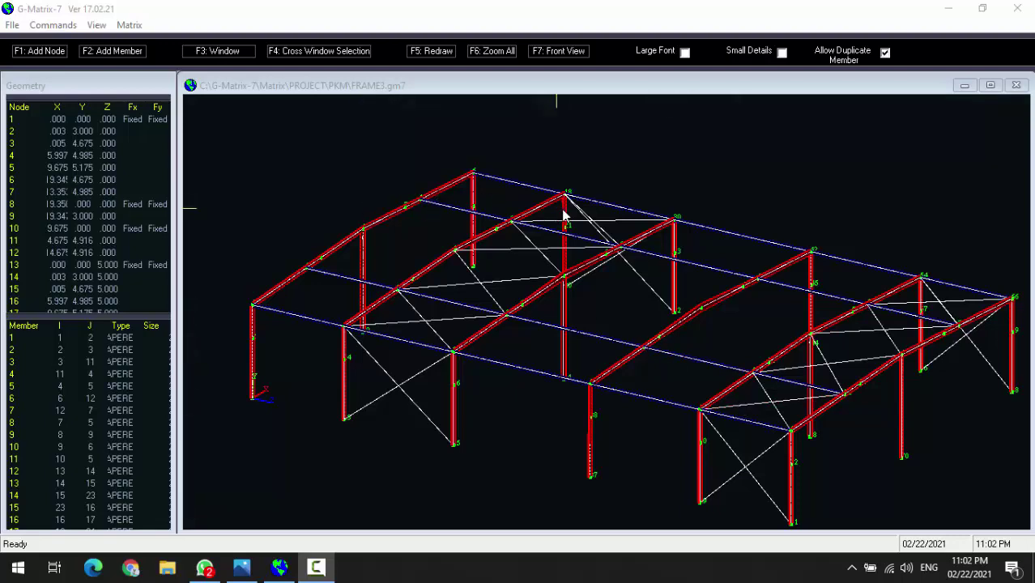
# Step: Draw the jack beam line across each frame's interior column tops, then delete and restart the last segment
pyautogui.moveTo(761, 202); pyautogui.dragTo(734, 201)
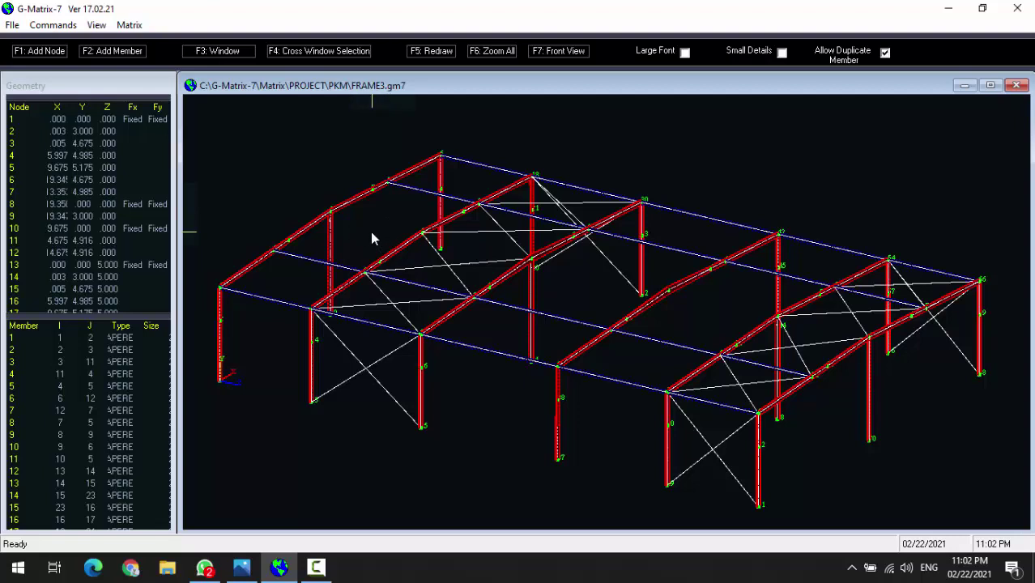
pyautogui.click(119, 53)
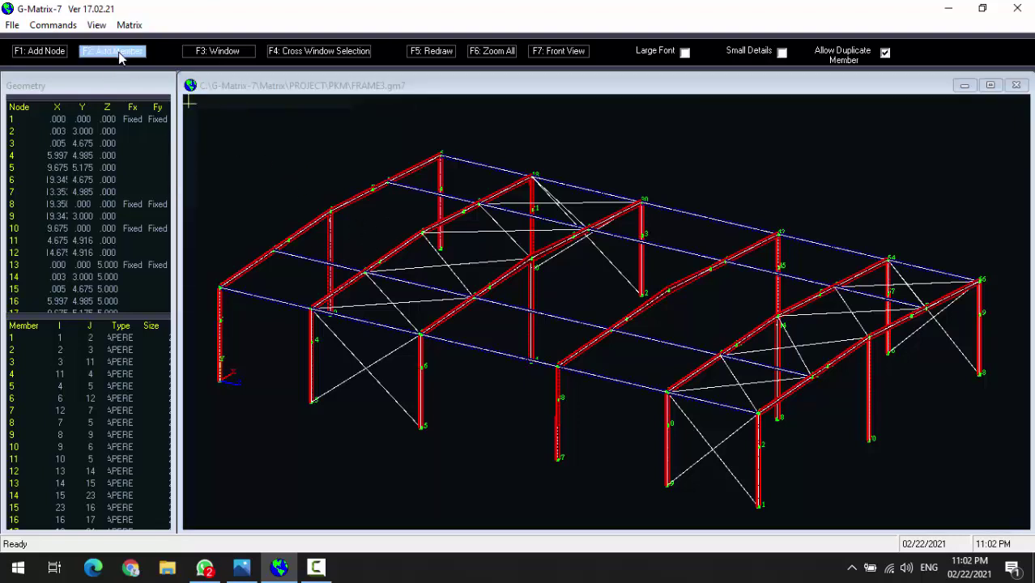
pyautogui.click(340, 225)
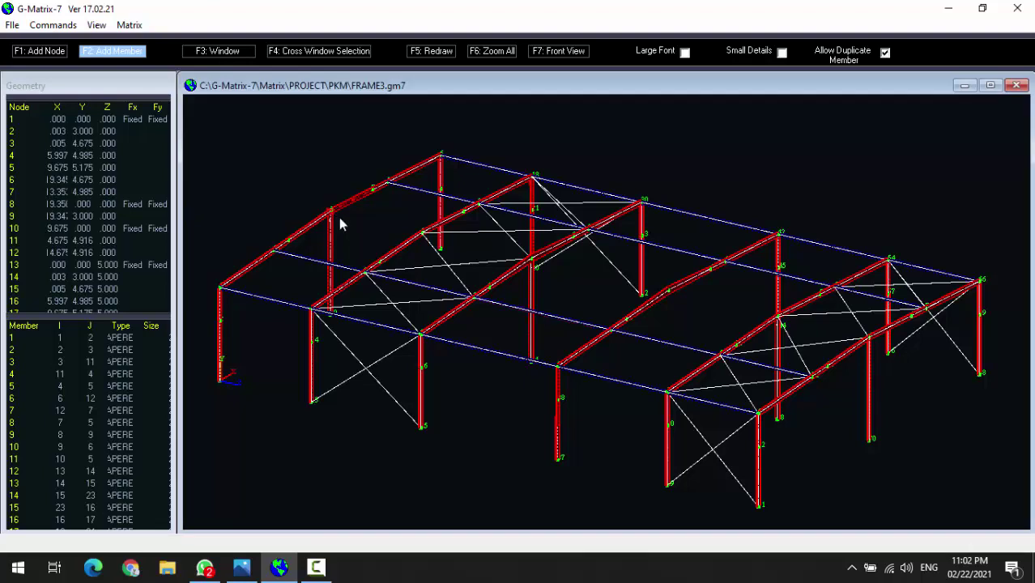
pyautogui.click(425, 234)
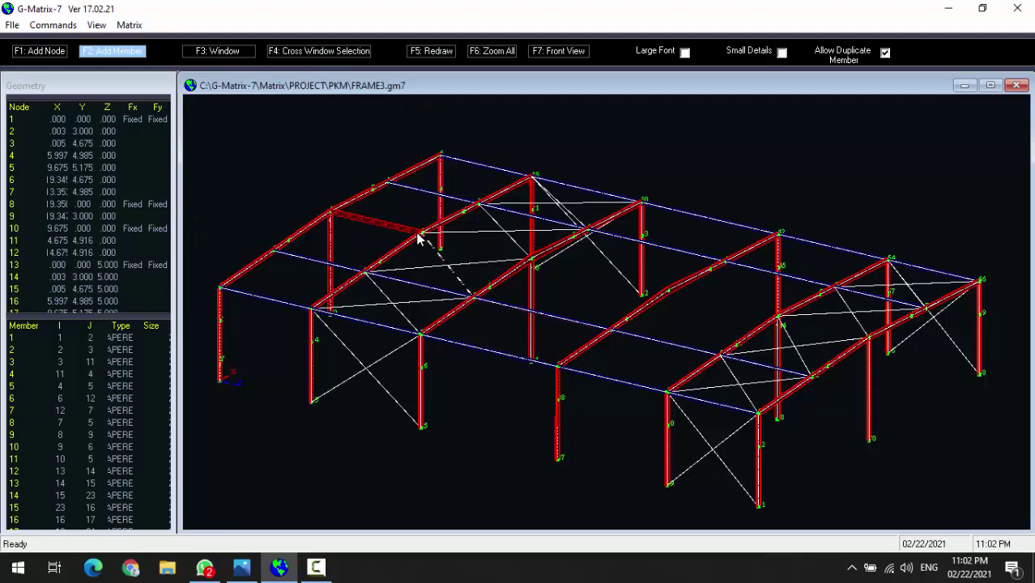
pyautogui.click(533, 265)
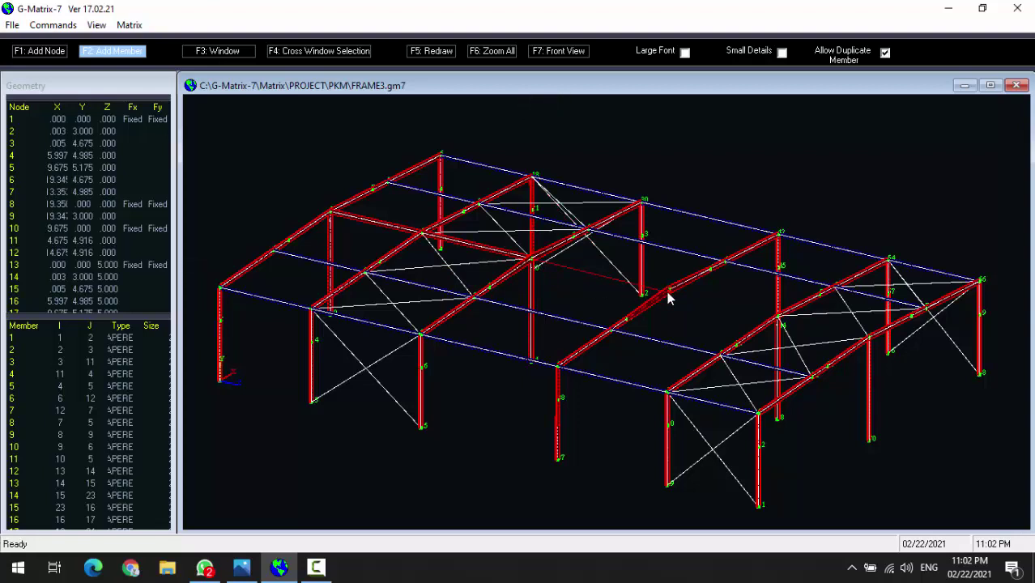
pyautogui.click(694, 312)
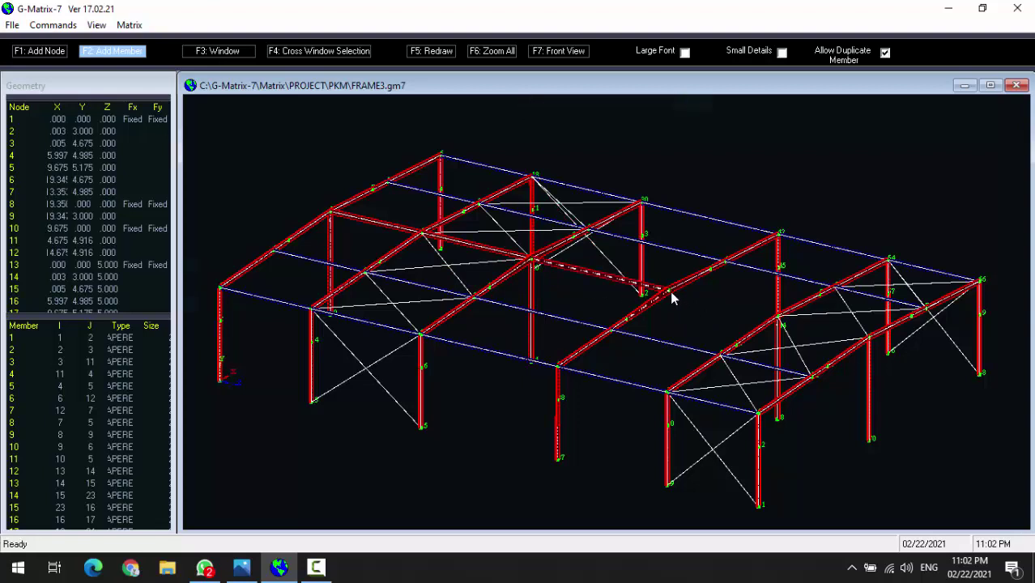
pyautogui.click(778, 320)
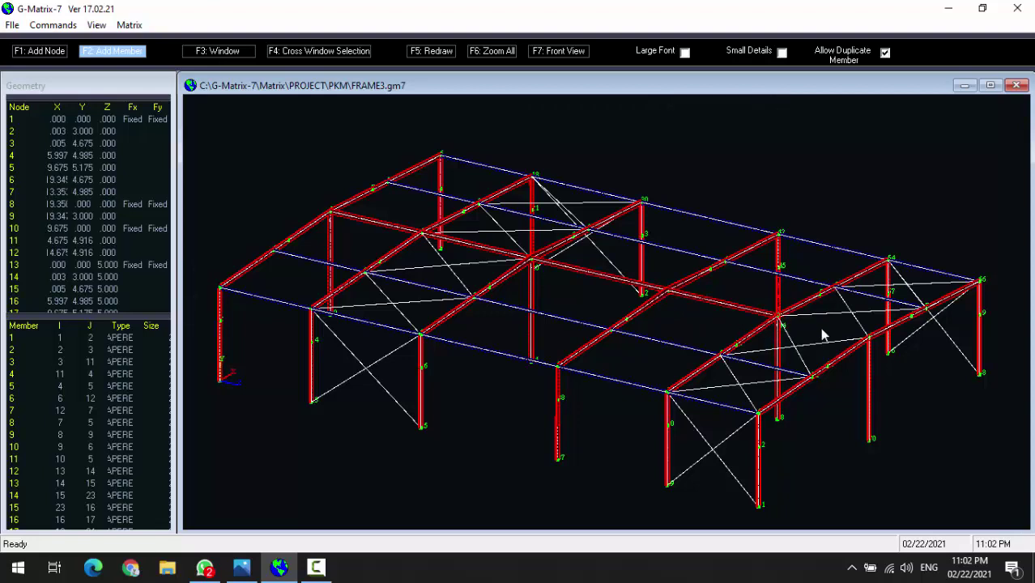
pyautogui.click(869, 340)
pyautogui.press('Delete')
pyautogui.click(778, 320)
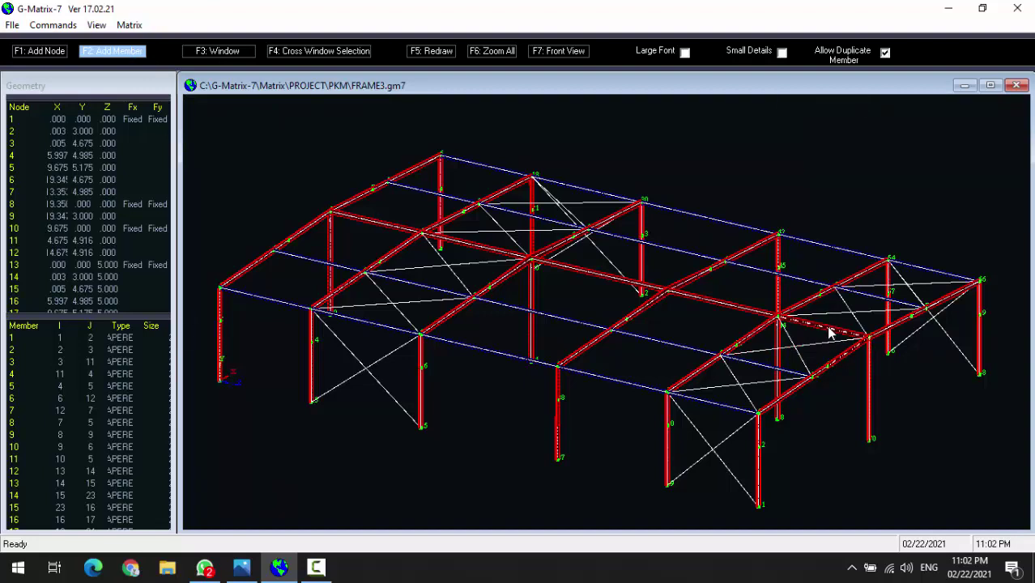
# Step: Finish redrawing the final jack beam segment
pyautogui.click(829, 332)
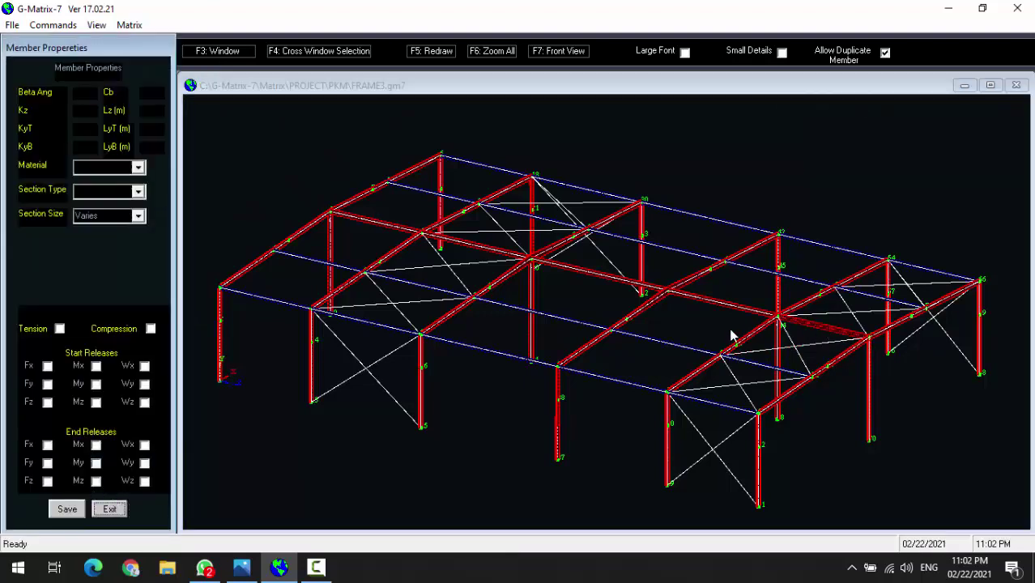
pyautogui.click(140, 215)
pyautogui.click(140, 217)
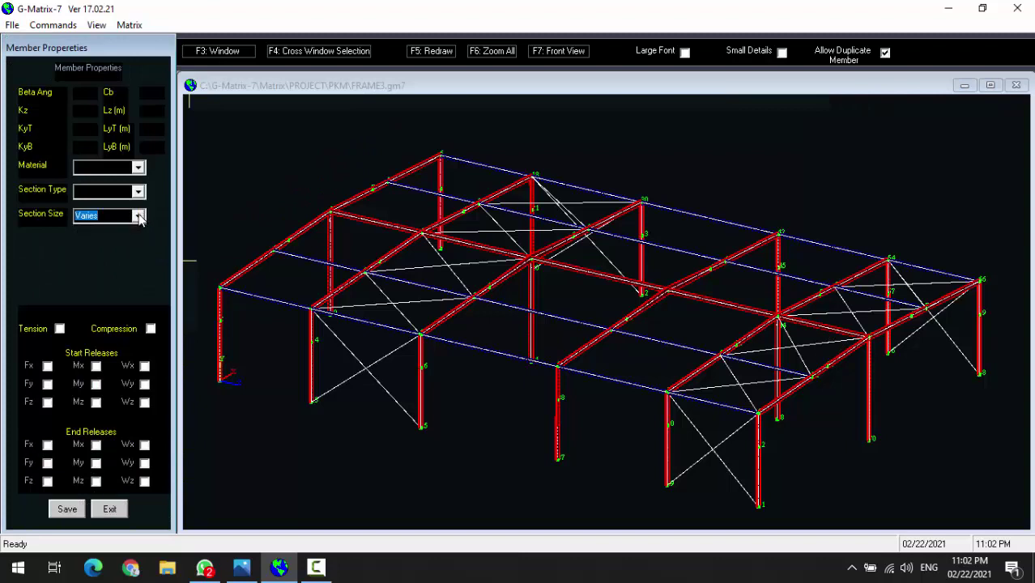
# Step: Set the final beam segment's section to CfZee, size 200Z20, and save it
pyautogui.click(819, 329)
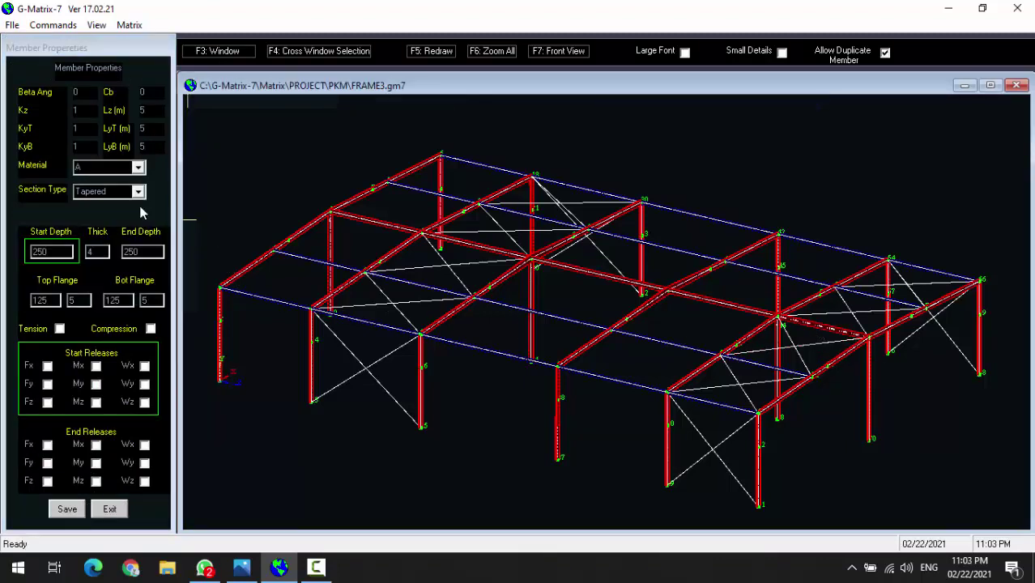
pyautogui.click(138, 193)
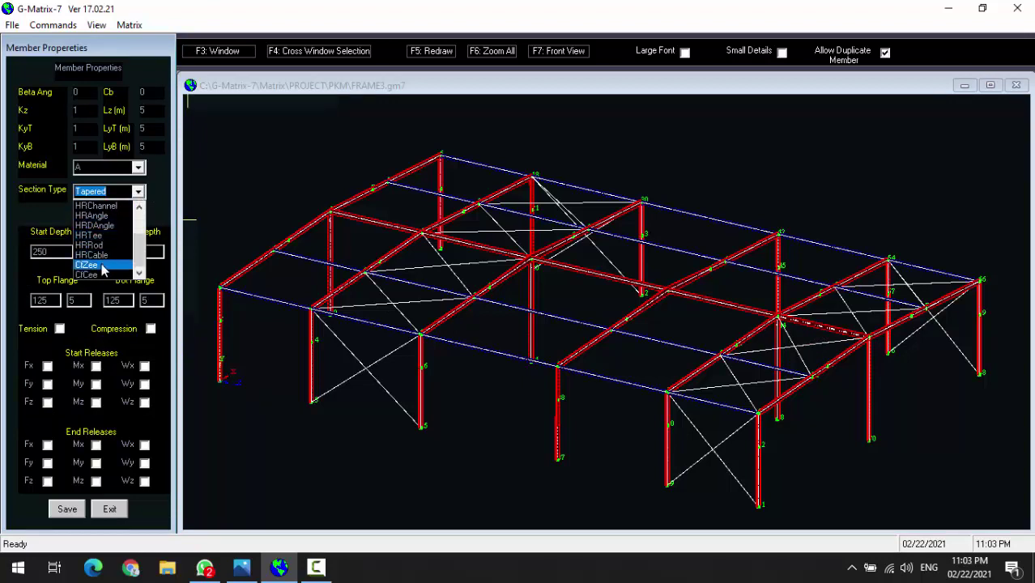
pyautogui.click(104, 270)
pyautogui.click(137, 216)
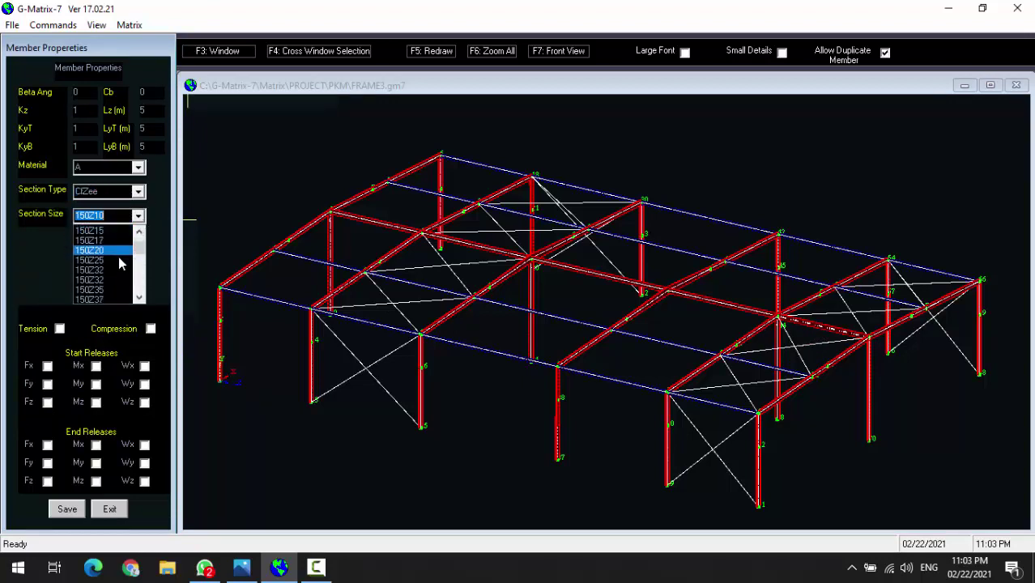
pyautogui.scroll(-2, 119, 258)
pyautogui.scroll(-2, 112, 274)
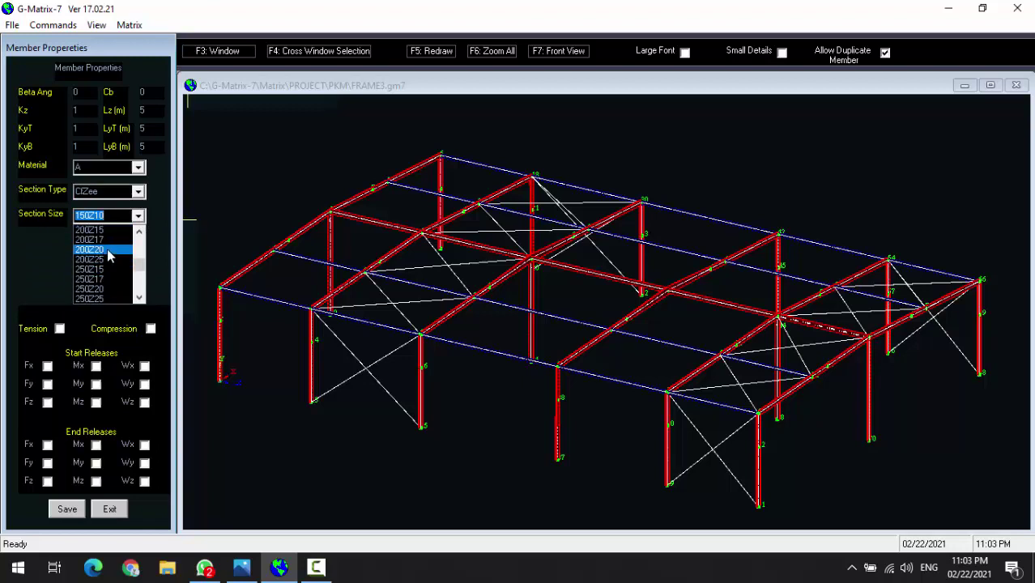
pyautogui.click(112, 251)
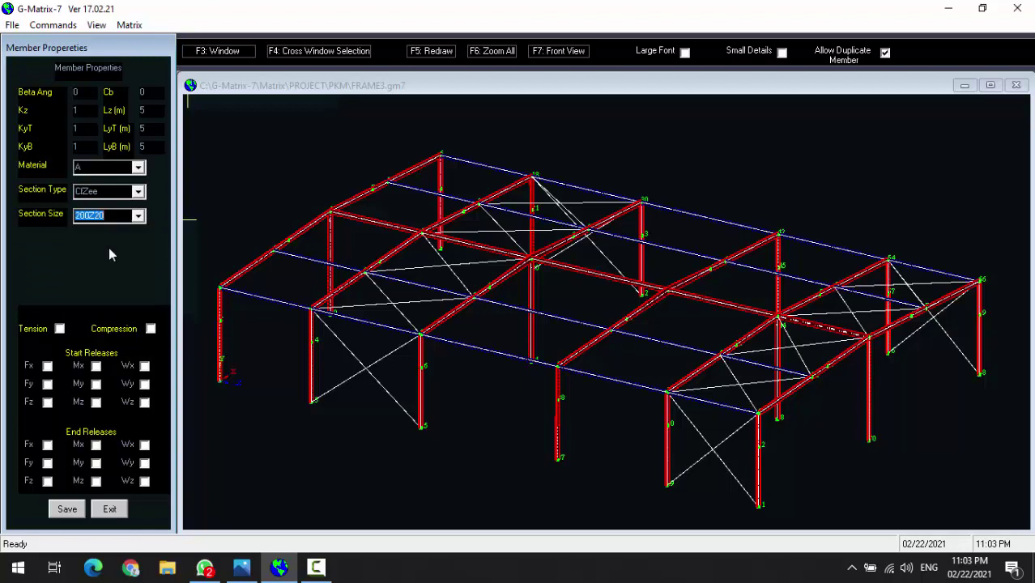
pyautogui.click(68, 512)
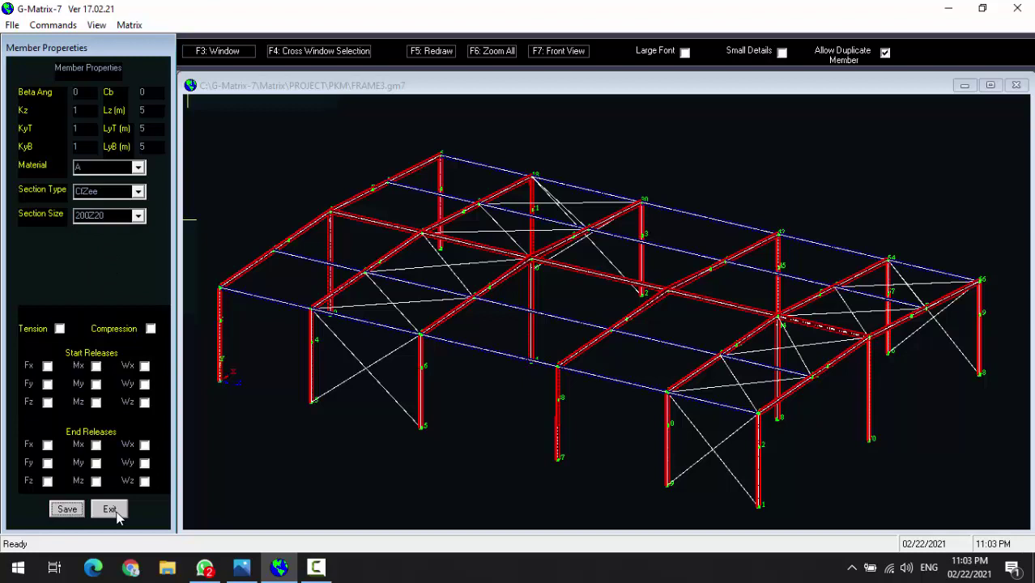
pyautogui.click(111, 510)
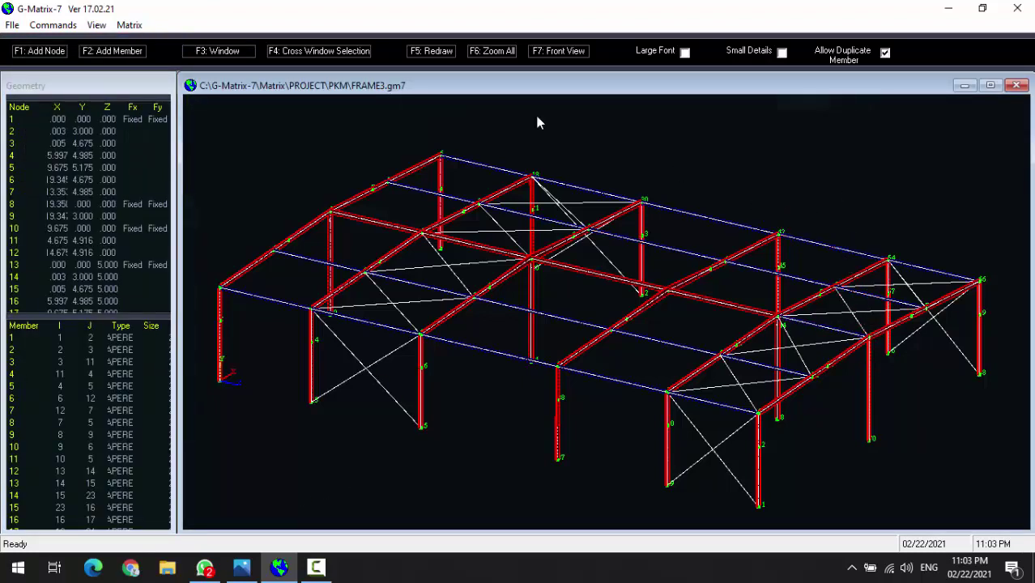
# Step: Save FRAME3.gm7, then draw two crossing diagonals between the last pair of interior columns
pyautogui.click(12, 25)
pyautogui.click(32, 76)
pyautogui.click(138, 52)
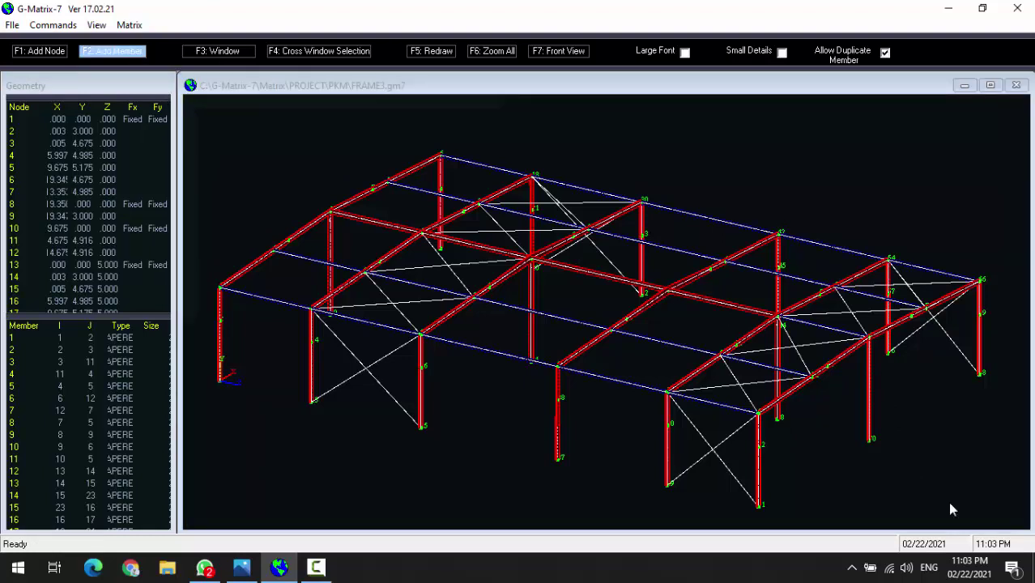
pyautogui.click(780, 428)
pyautogui.click(875, 342)
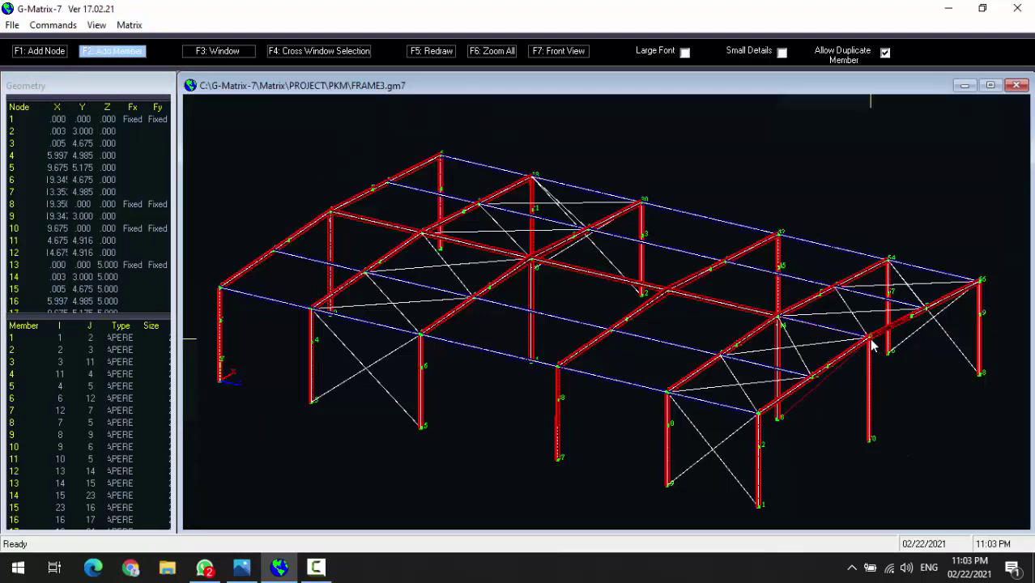
pyautogui.click(780, 325)
pyautogui.click(870, 438)
pyautogui.rightClick(848, 412)
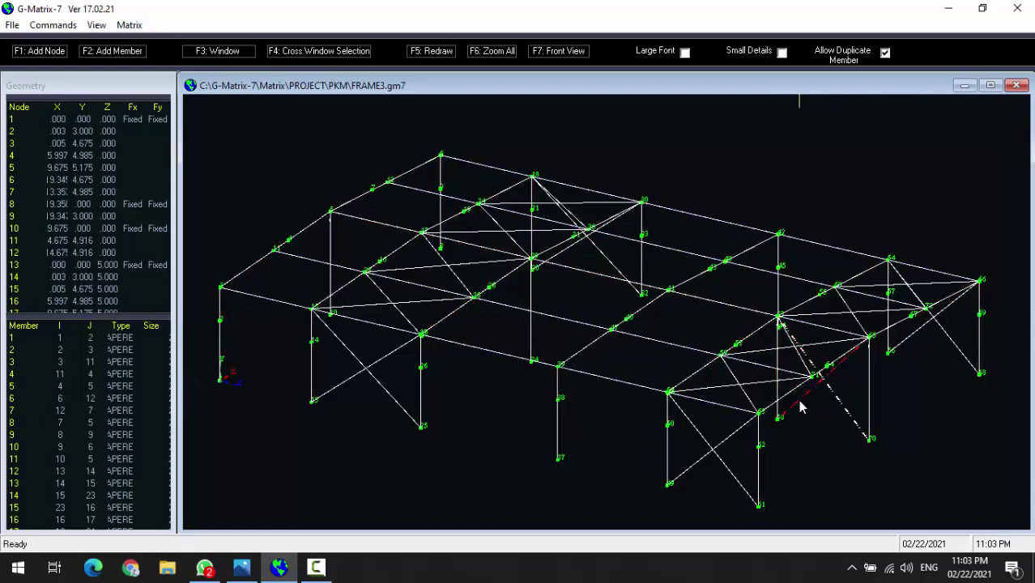
# Step: Change the new diagonal brace's section to HRCable, size C12, and save it
pyautogui.rightClick(256, 194)
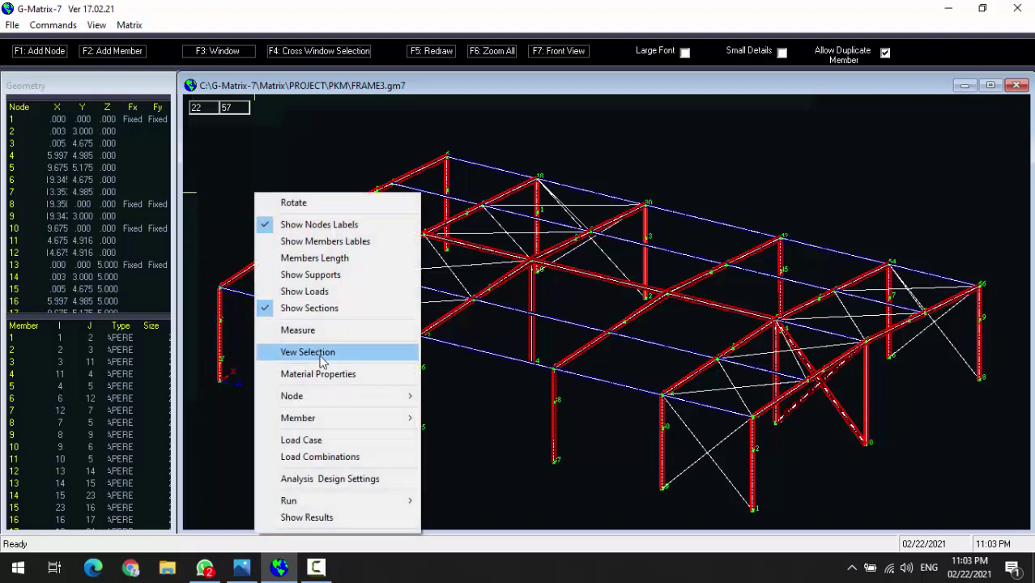
pyautogui.moveTo(339, 420)
pyautogui.click(466, 418)
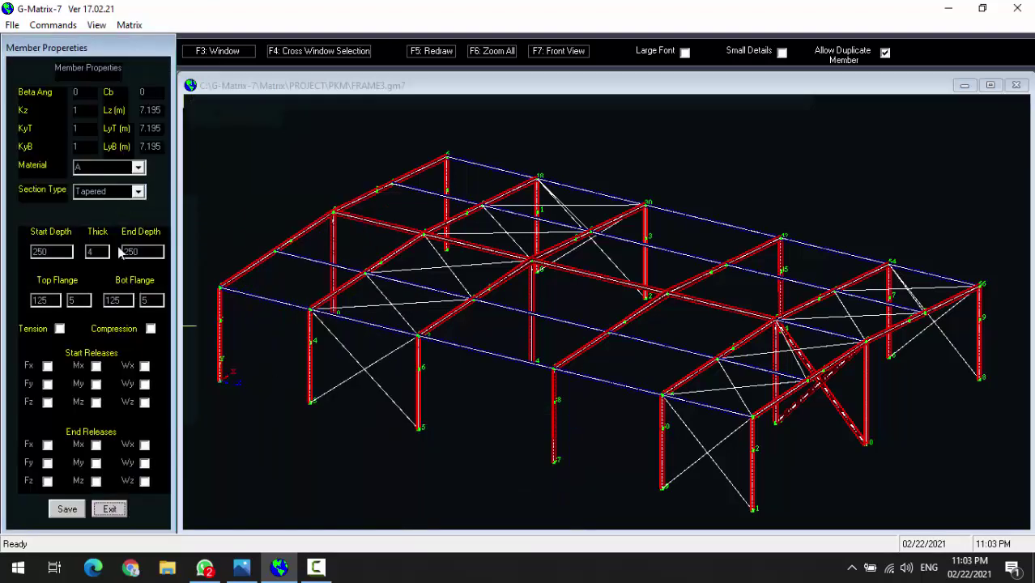
pyautogui.click(137, 194)
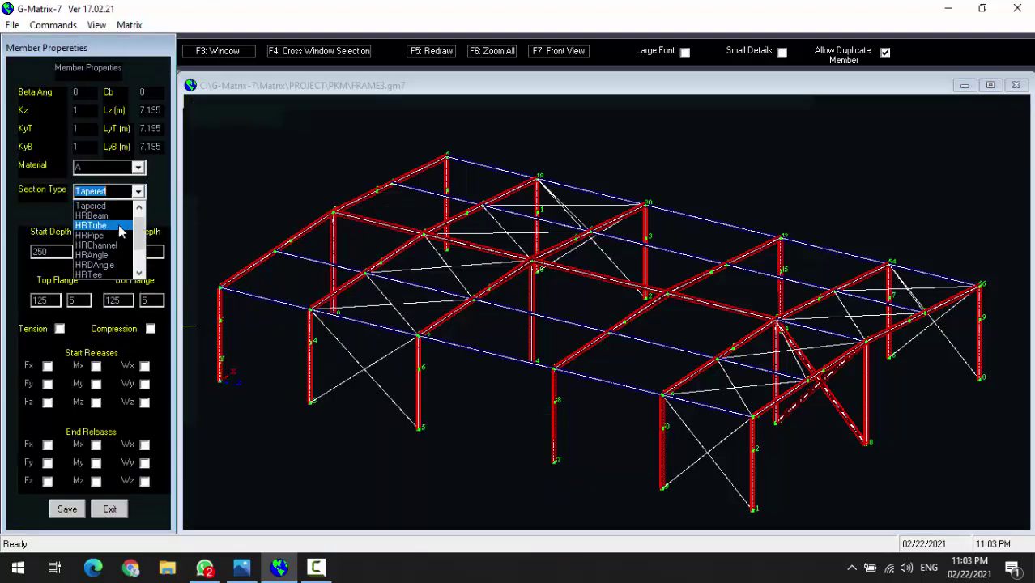
pyautogui.scroll(-1, 110, 258)
pyautogui.click(109, 265)
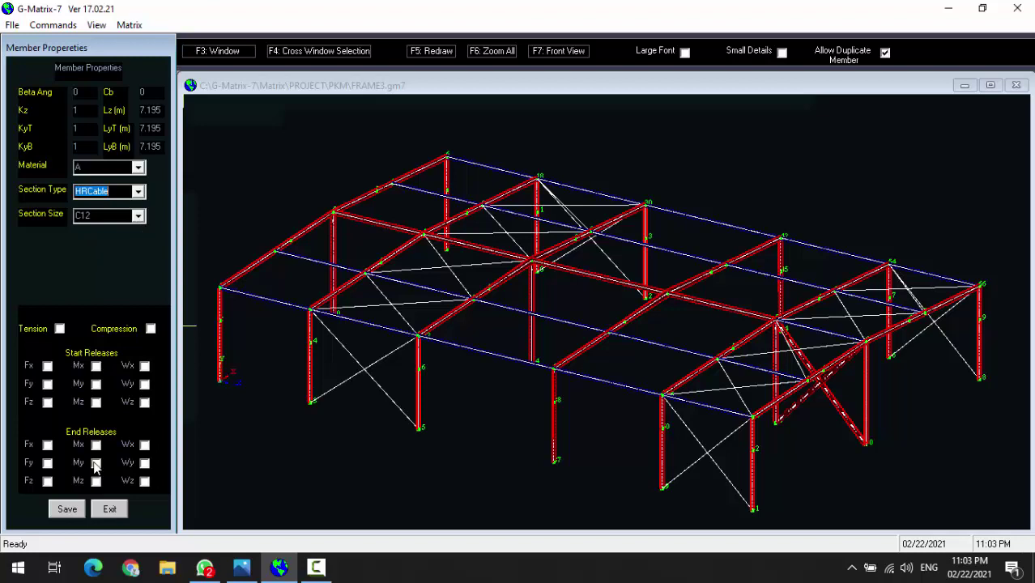
pyautogui.click(79, 517)
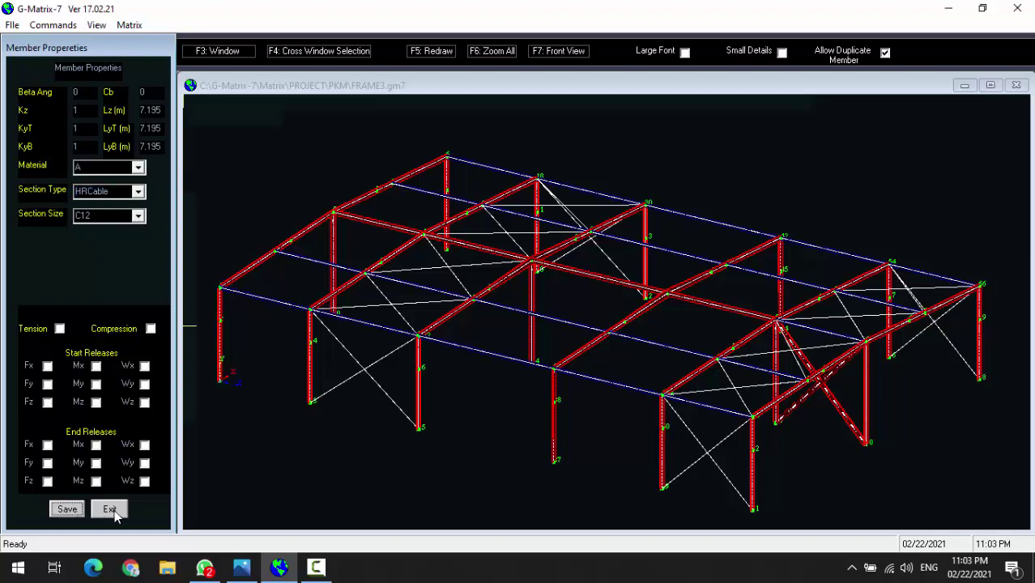
pyautogui.click(109, 510)
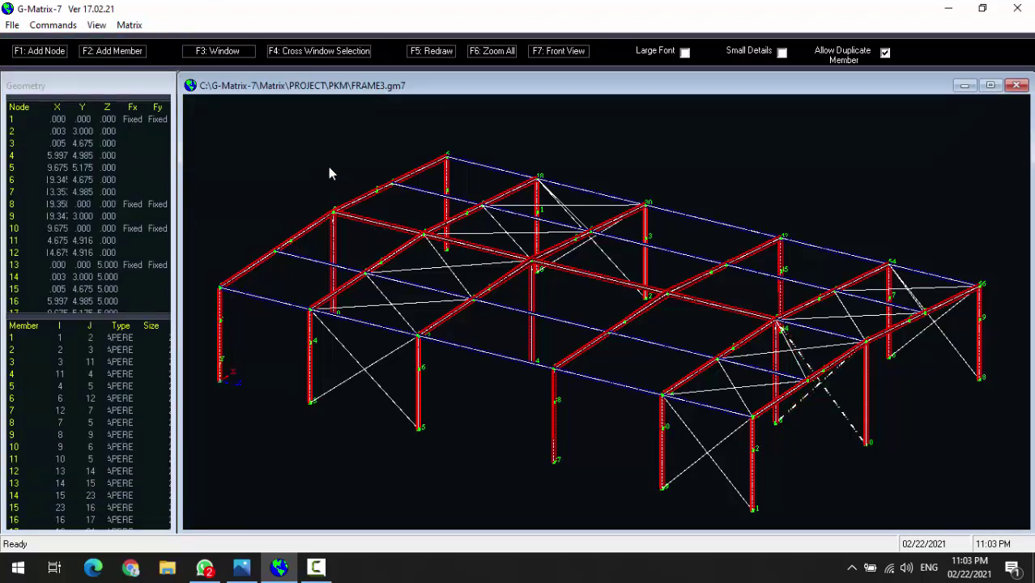
# Step: Save the FRAME3.gm7 model file
pyautogui.click(12, 26)
pyautogui.click(81, 82)
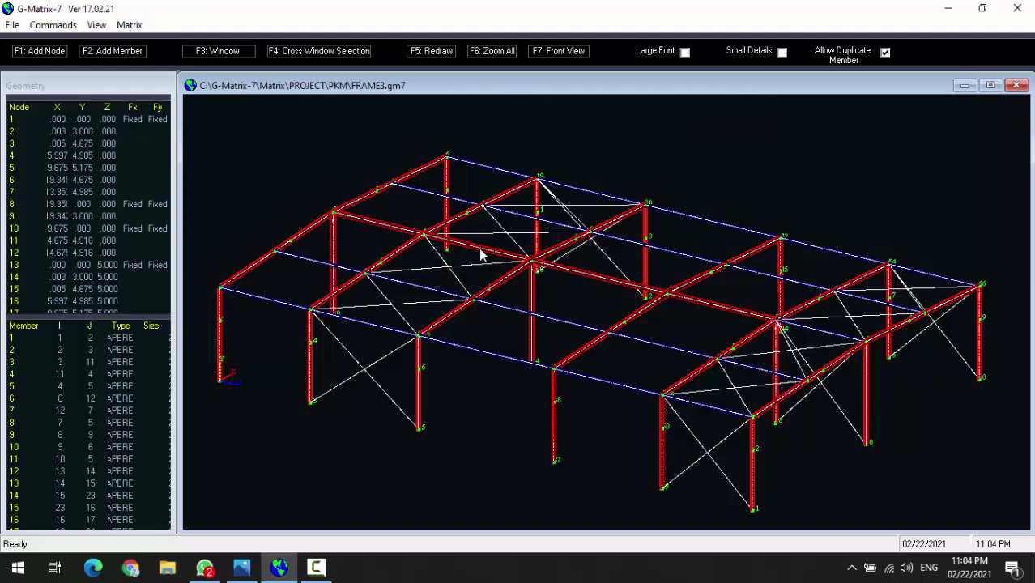
# Step: Select a jack beam member and set its start and end depths to 600
pyautogui.click(538, 266)
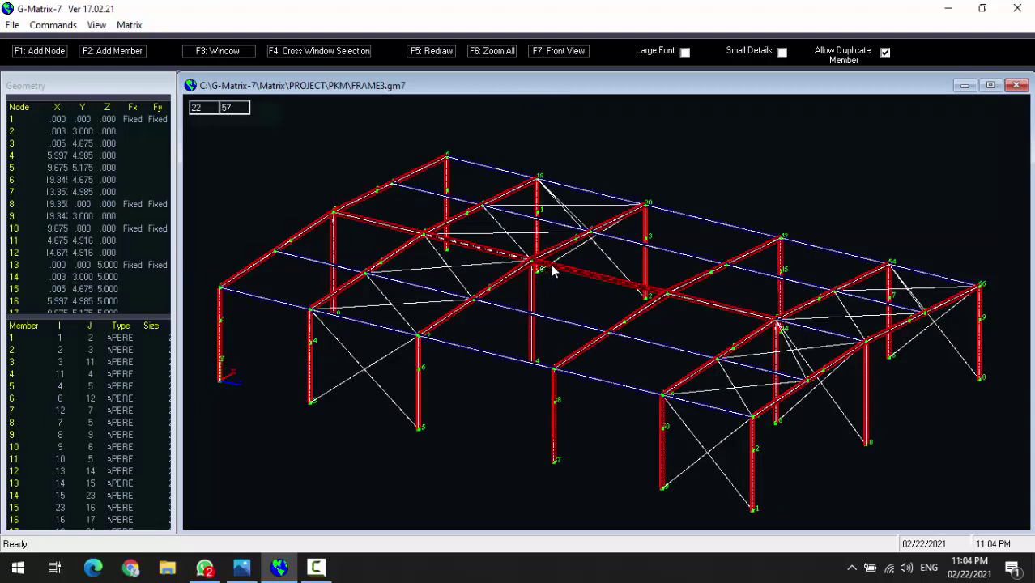
pyautogui.rightClick(568, 296)
pyautogui.moveTo(644, 444)
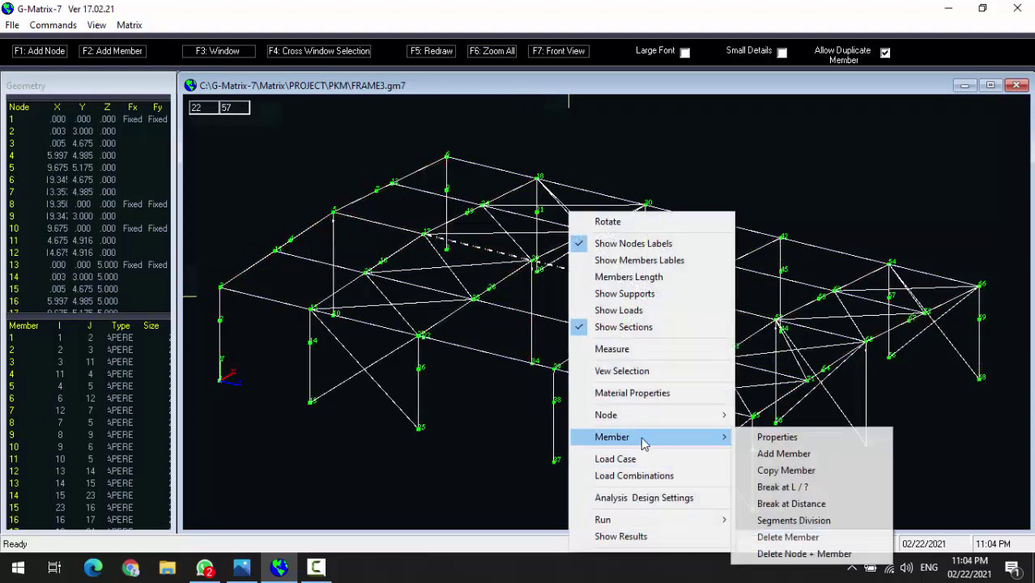
pyautogui.click(776, 438)
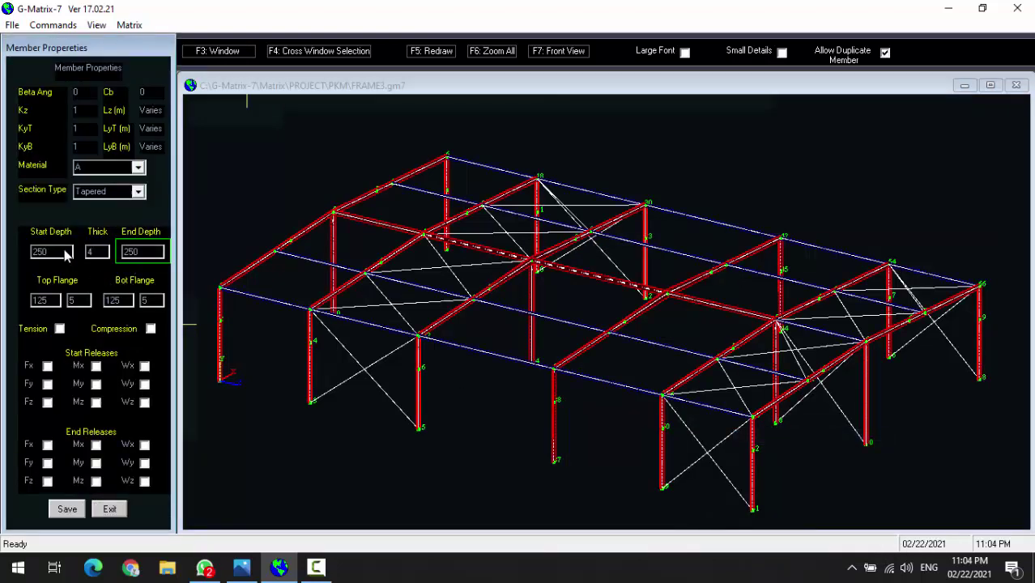
pyautogui.doubleClick(67, 253)
pyautogui.write('600')
pyautogui.doubleClick(143, 256)
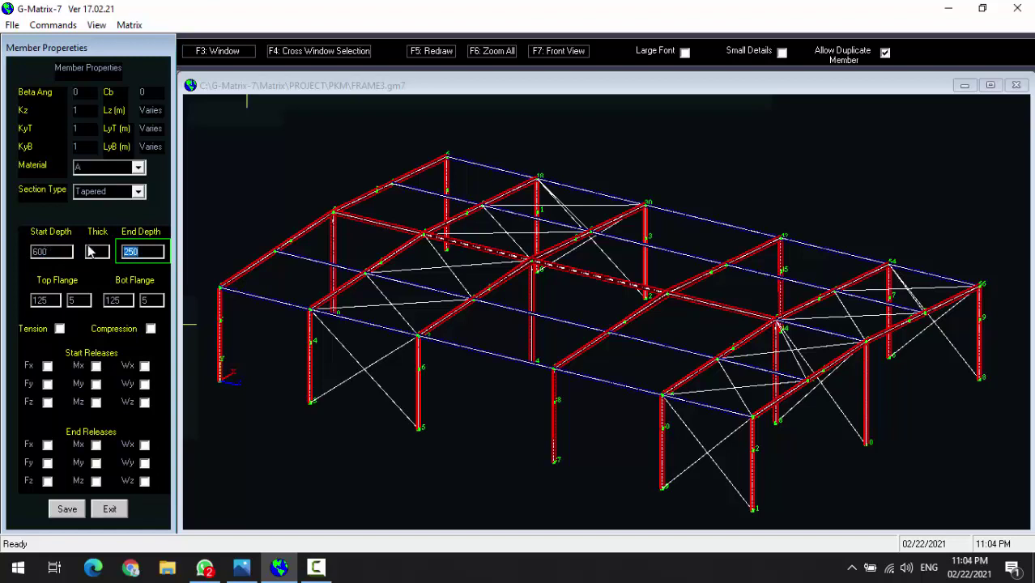
# Step: Give it 200 by 8 top and bottom flanges and a 5 web thickness, then save
pyautogui.doubleClick(43, 300)
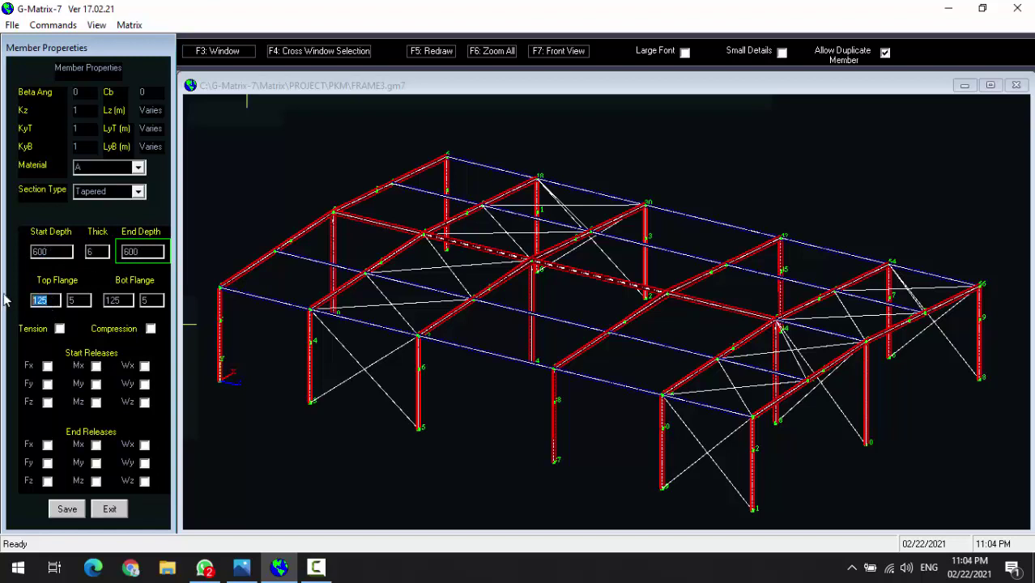
pyautogui.doubleClick(80, 304)
pyautogui.doubleClick(114, 302)
pyautogui.doubleClick(152, 302)
pyautogui.doubleClick(95, 253)
pyautogui.write('5')
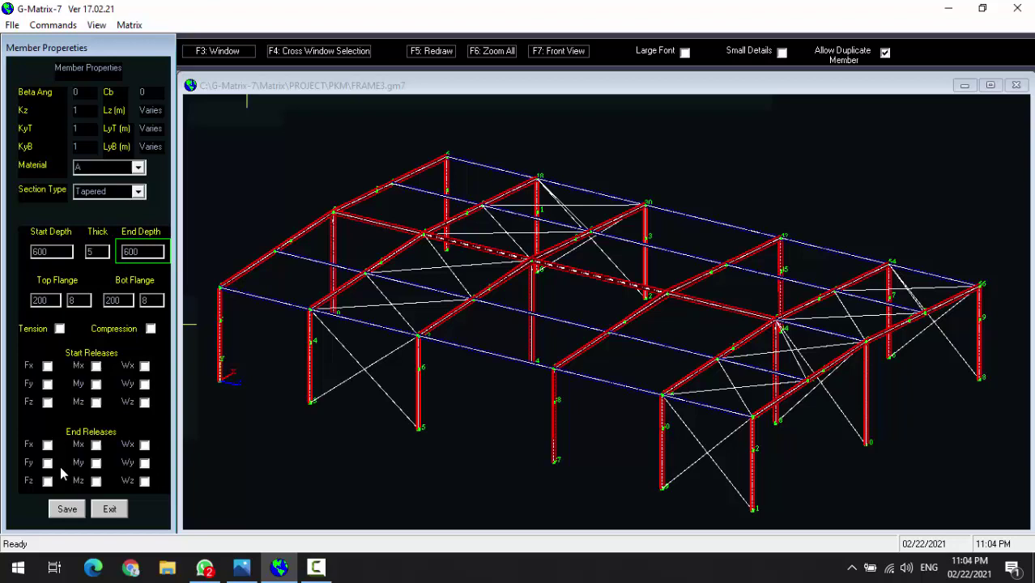
pyautogui.click(67, 509)
# Step: Select the next jack beam segment near node 34 for editing
pyautogui.click(109, 509)
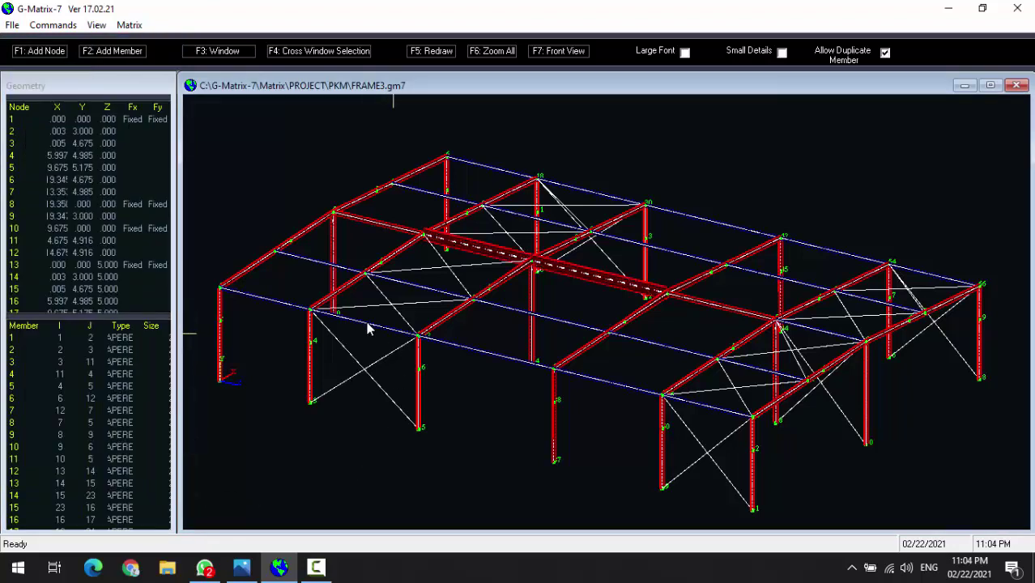
pyautogui.doubleClick(683, 297)
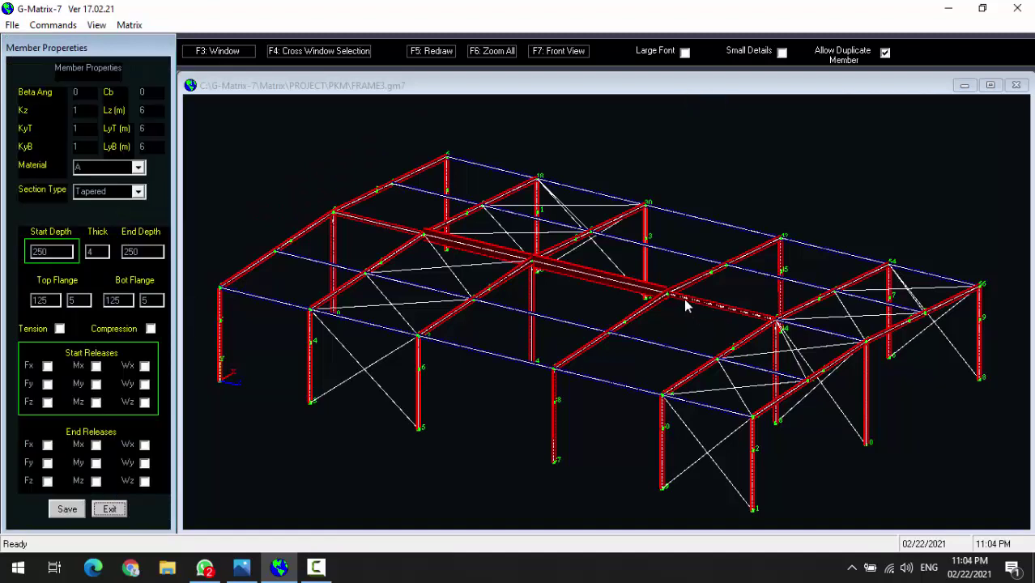
pyautogui.click(683, 298)
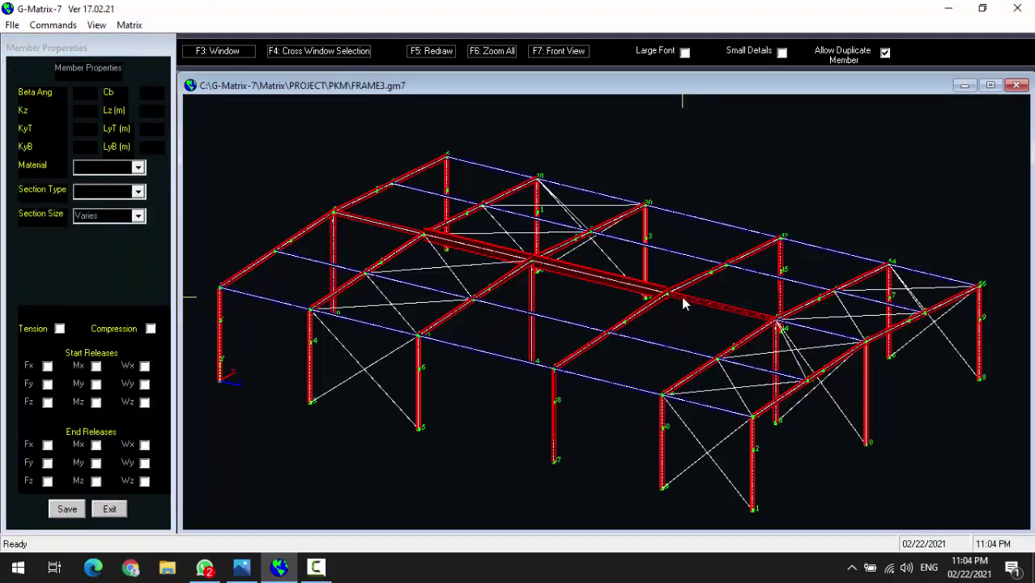
pyautogui.click(683, 301)
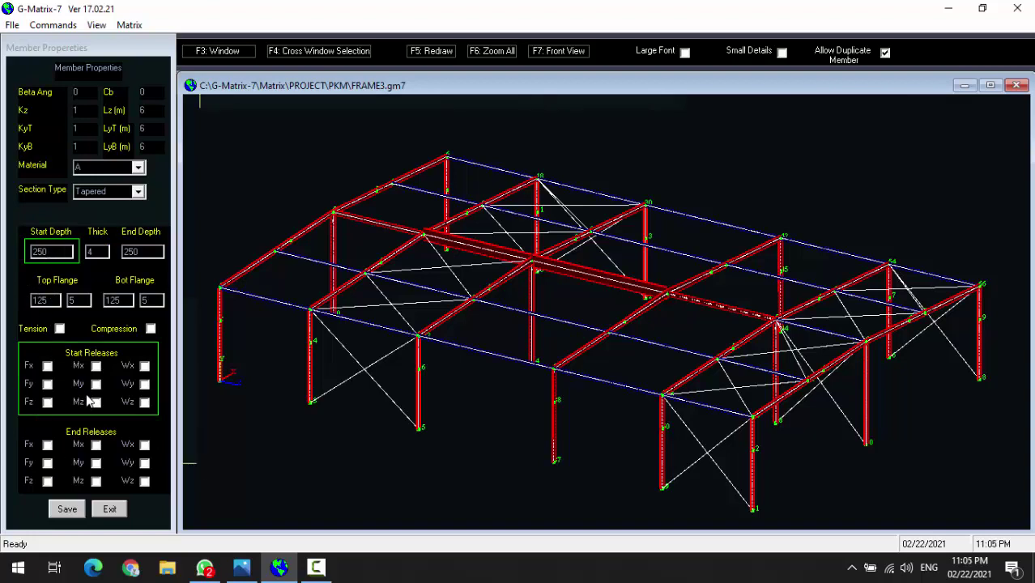
pyautogui.click(764, 323)
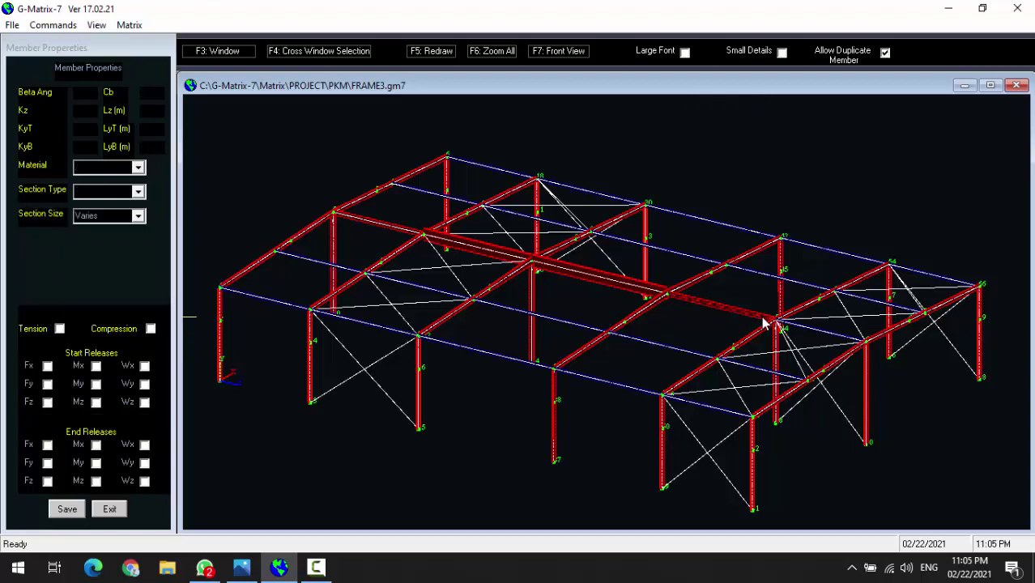
pyautogui.click(764, 322)
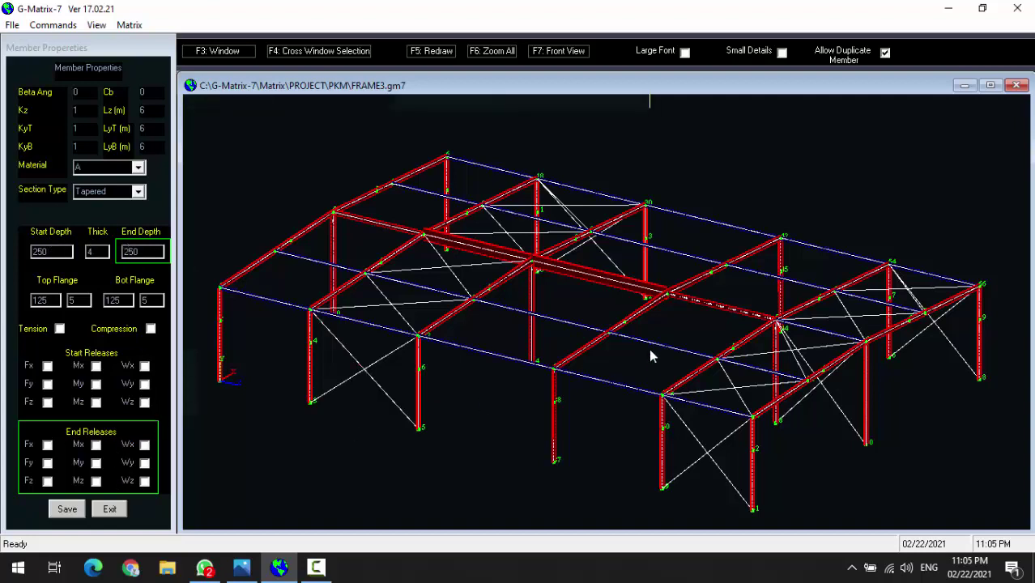
pyautogui.click(683, 304)
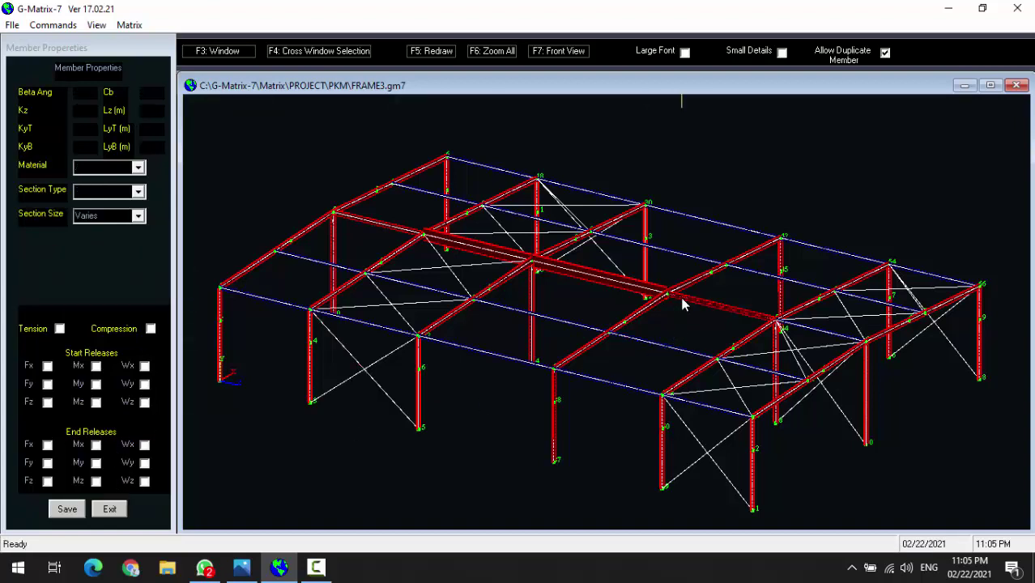
pyautogui.click(683, 304)
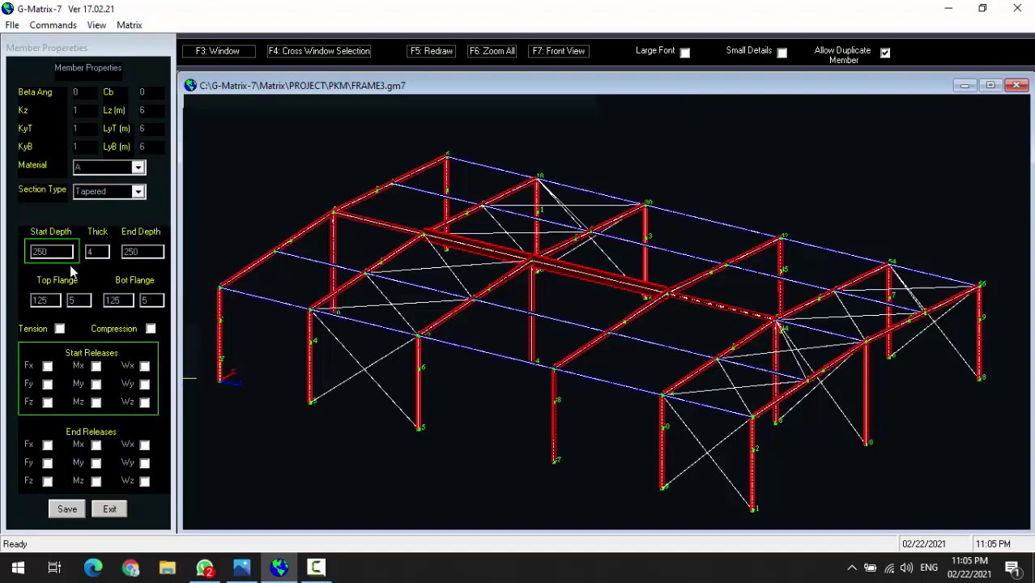
pyautogui.click(3, 256)
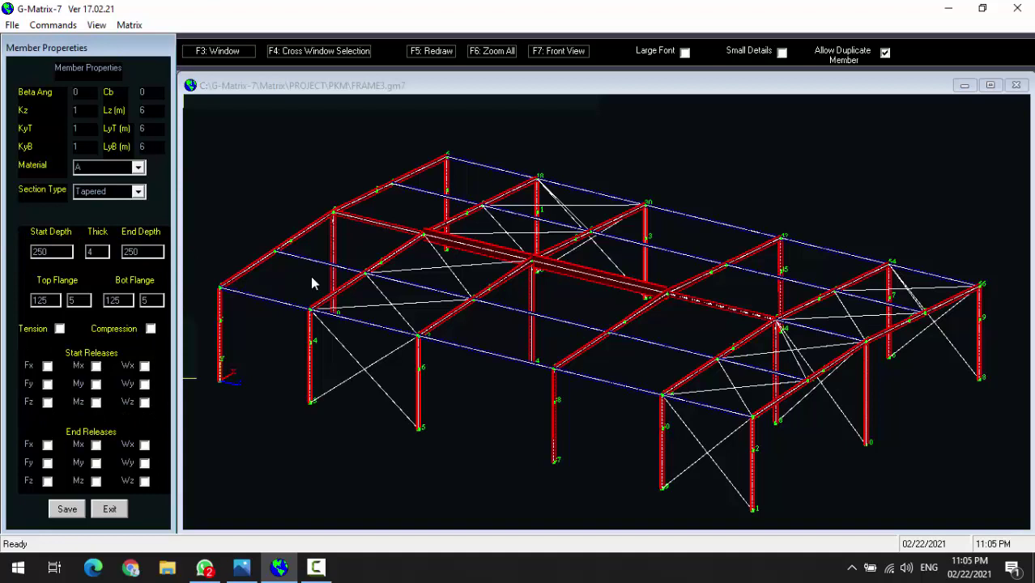
pyautogui.click(683, 300)
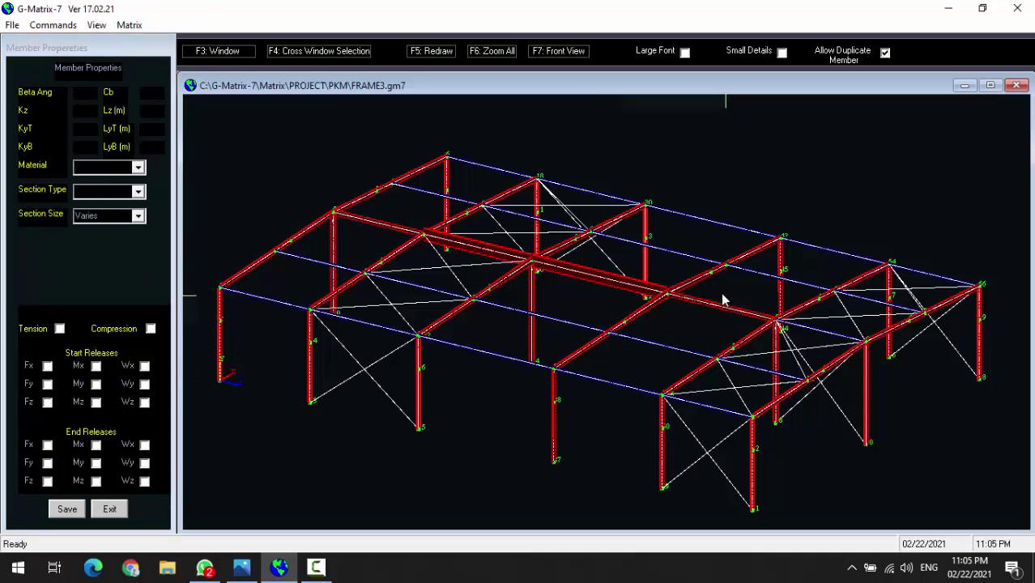
pyautogui.click(683, 304)
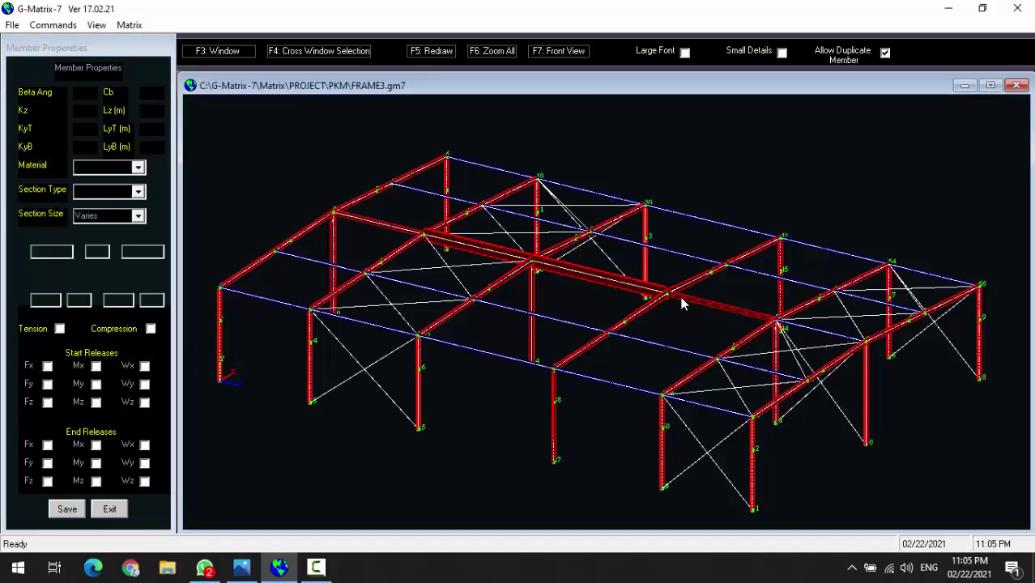
# Step: Taper the segment from 600 to 400 depth with a 5 web and 200 by 8 flanges, and save
pyautogui.doubleClick(52, 255)
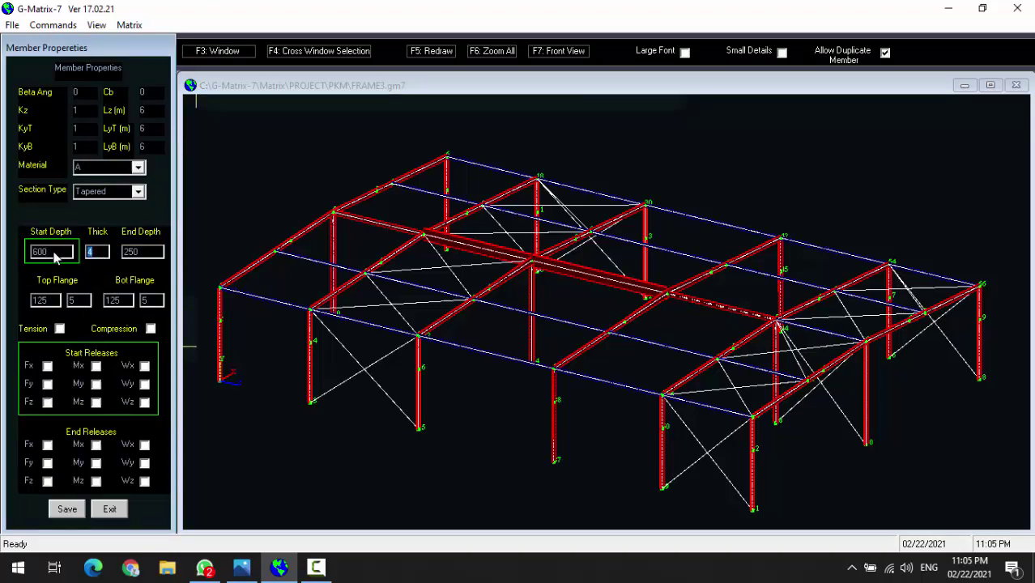
pyautogui.doubleClick(142, 256)
pyautogui.write('400')
pyautogui.doubleClick(48, 304)
pyautogui.write('2008')
pyautogui.press('Tab')
pyautogui.write('200')
pyautogui.click(153, 302)
pyautogui.doubleClick(152, 304)
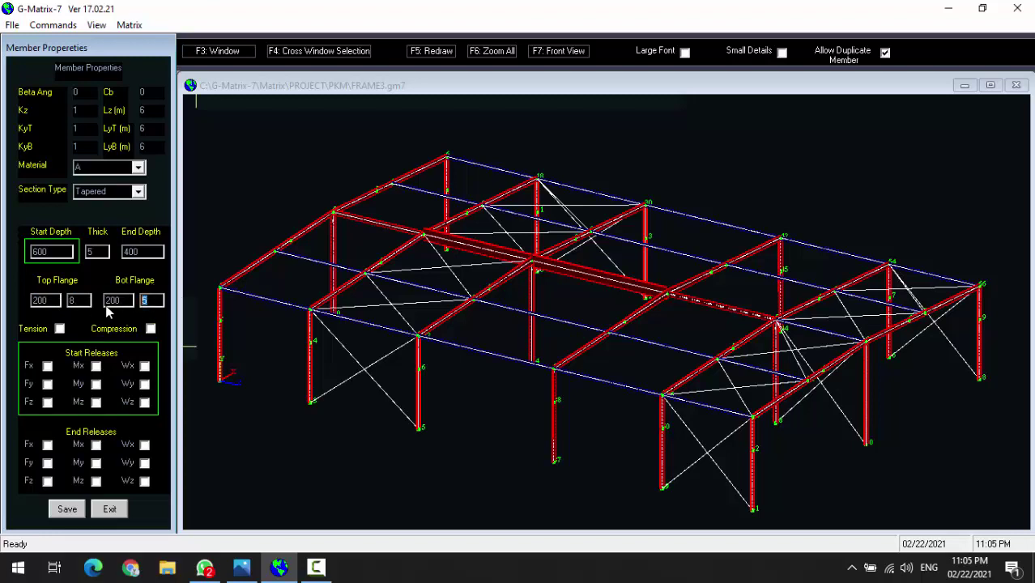
pyautogui.click(78, 510)
# Step: Pick the first jack beam segment for the next edit
pyautogui.click(247, 500)
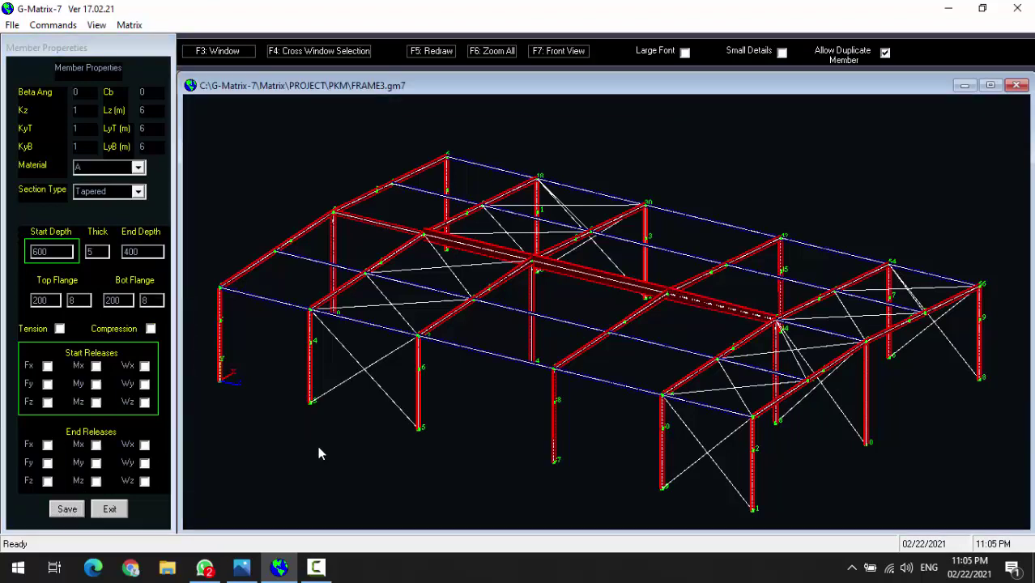
pyautogui.click(720, 305)
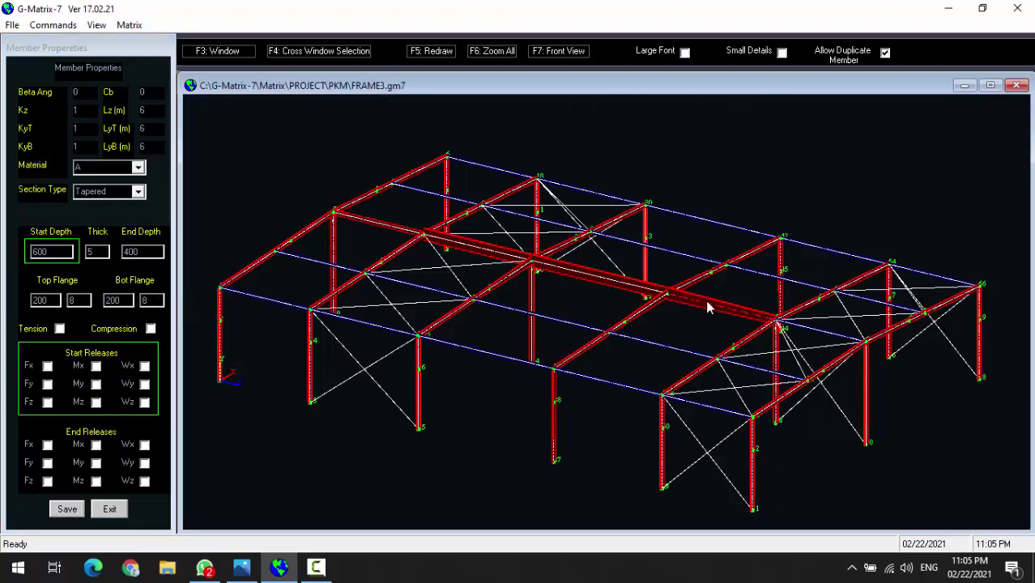
pyautogui.click(409, 236)
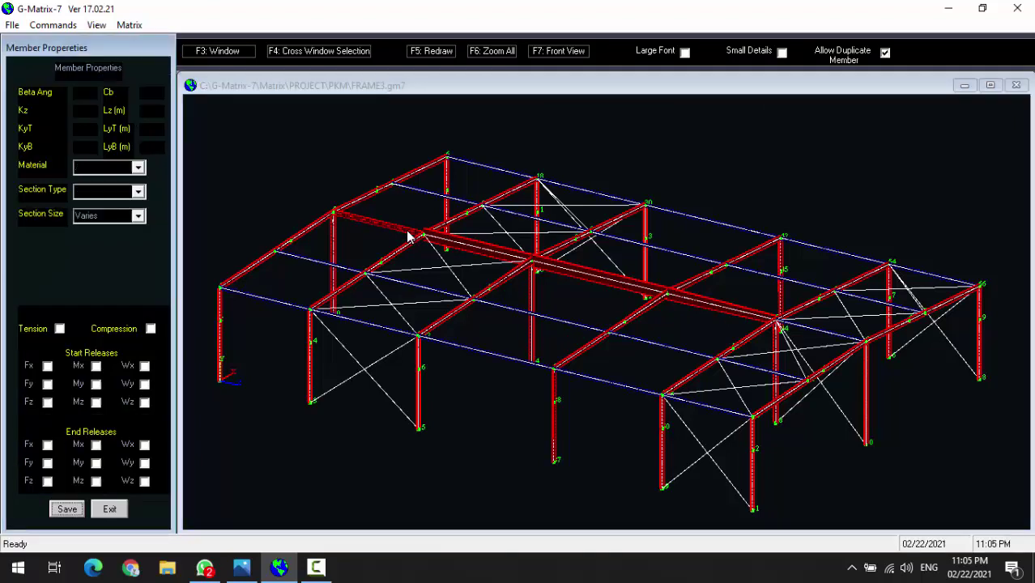
# Step: Set the first jack beam segment's end depth to 600 and start depth to 400
pyautogui.click(409, 236)
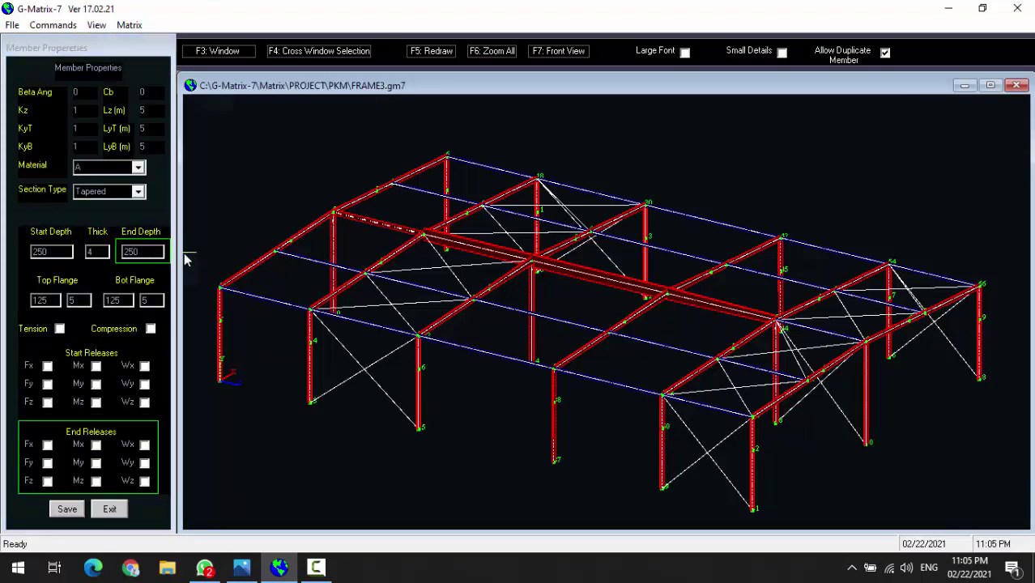
pyautogui.click(152, 262)
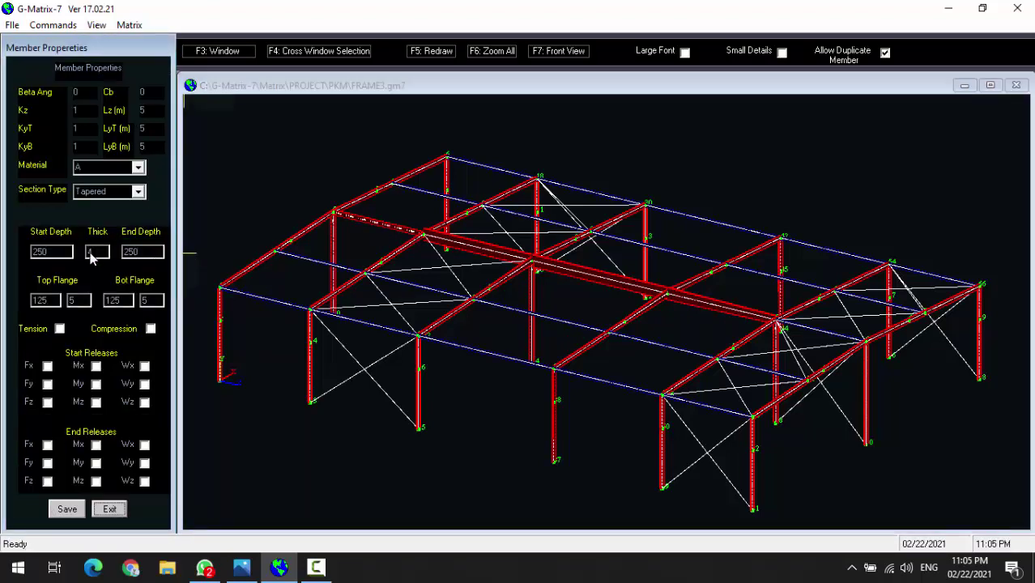
pyautogui.doubleClick(144, 252)
pyautogui.write('600')
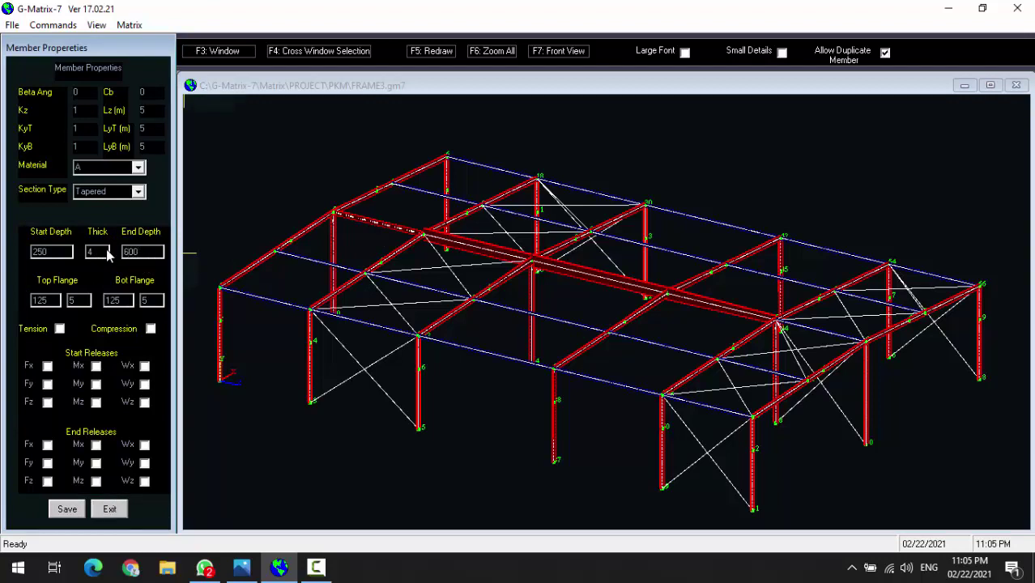
pyautogui.doubleClick(58, 253)
pyautogui.write('400')
# Step: Change its top and bottom flanges to 200 by 8 and save the section
pyautogui.doubleClick(44, 301)
pyautogui.write('200')
pyautogui.doubleClick(71, 301)
pyautogui.write('8')
pyautogui.doubleClick(114, 300)
pyautogui.write('200')
pyautogui.doubleClick(154, 301)
pyautogui.write('8')
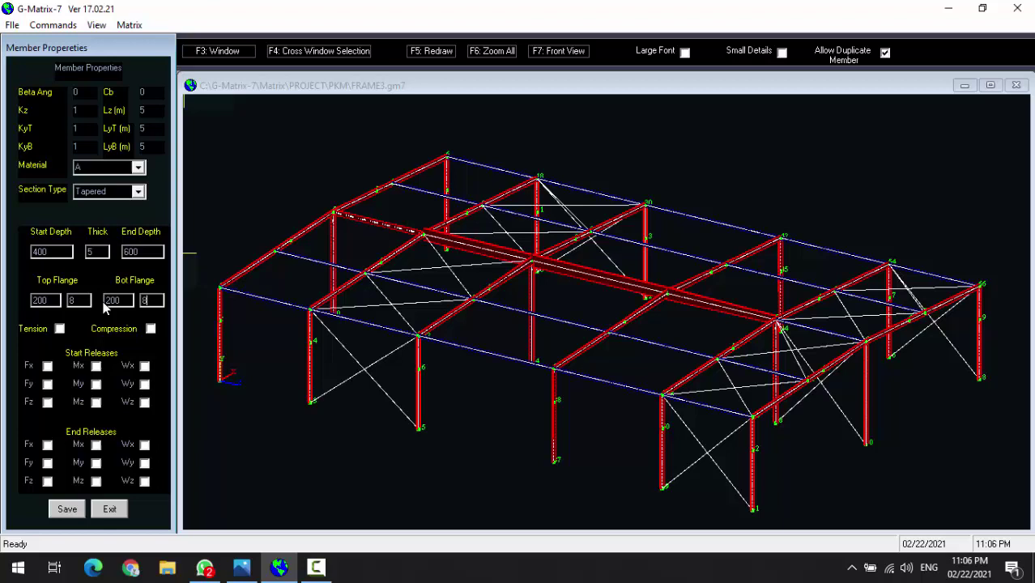
pyautogui.click(68, 510)
pyautogui.click(110, 510)
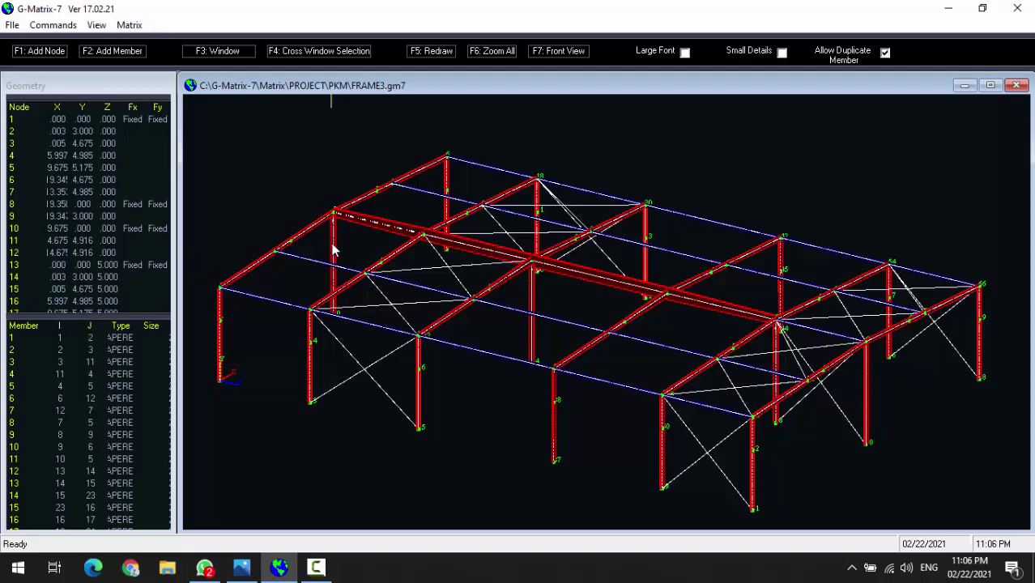
# Step: Select both vertical jack posts and set their start and end depths to 400
pyautogui.click(503, 300)
pyautogui.click(531, 300)
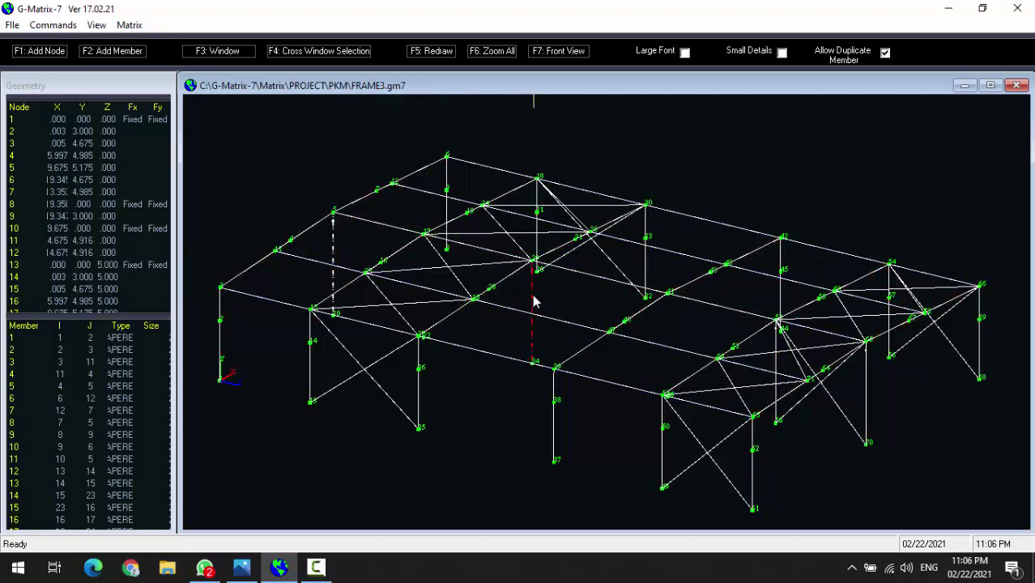
pyautogui.click(774, 330)
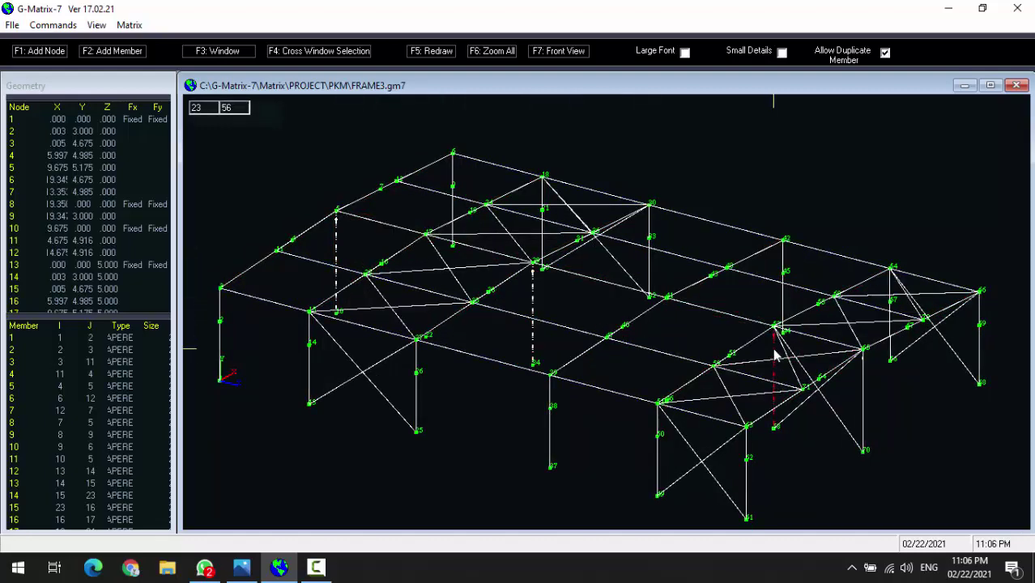
pyautogui.rightClick(240, 173)
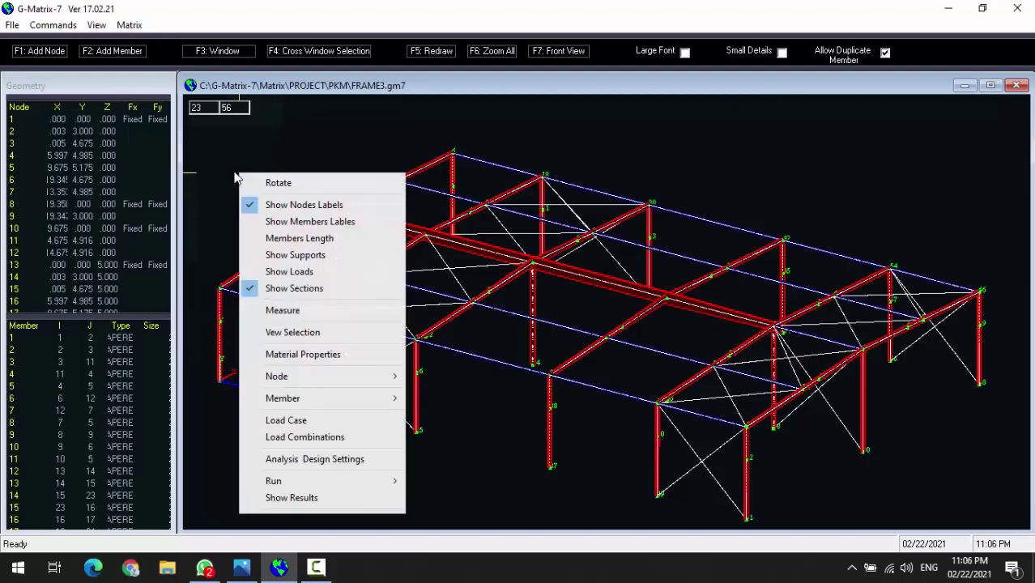
pyautogui.moveTo(324, 398)
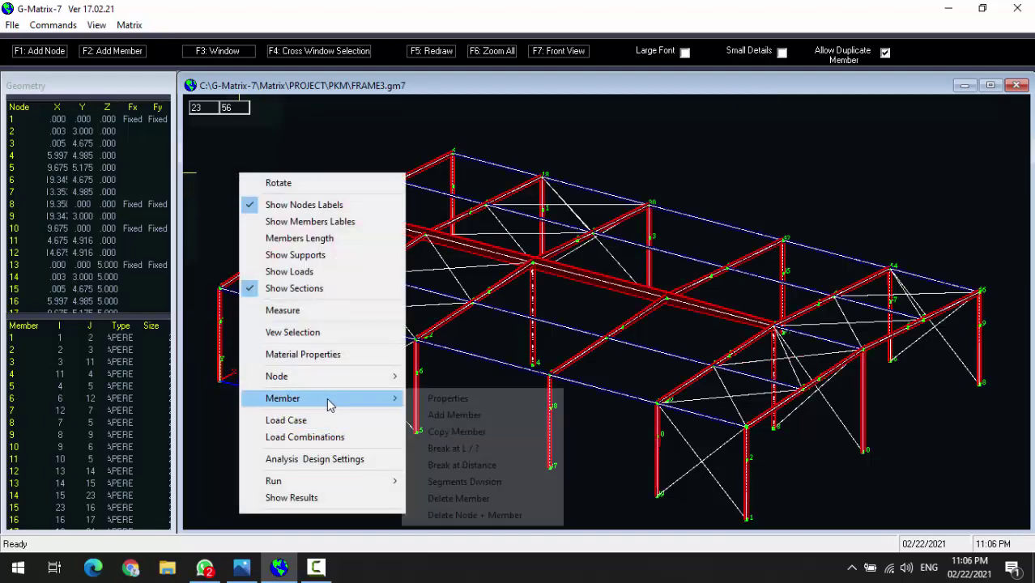
pyautogui.click(445, 397)
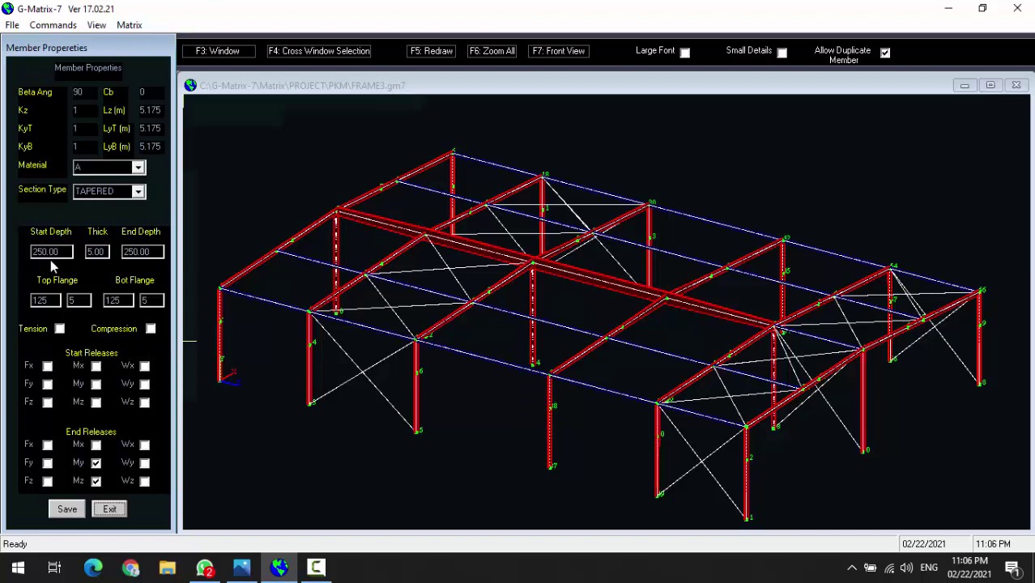
pyautogui.moveTo(77, 253); pyautogui.dragTo(47, 253)
pyautogui.write('40')
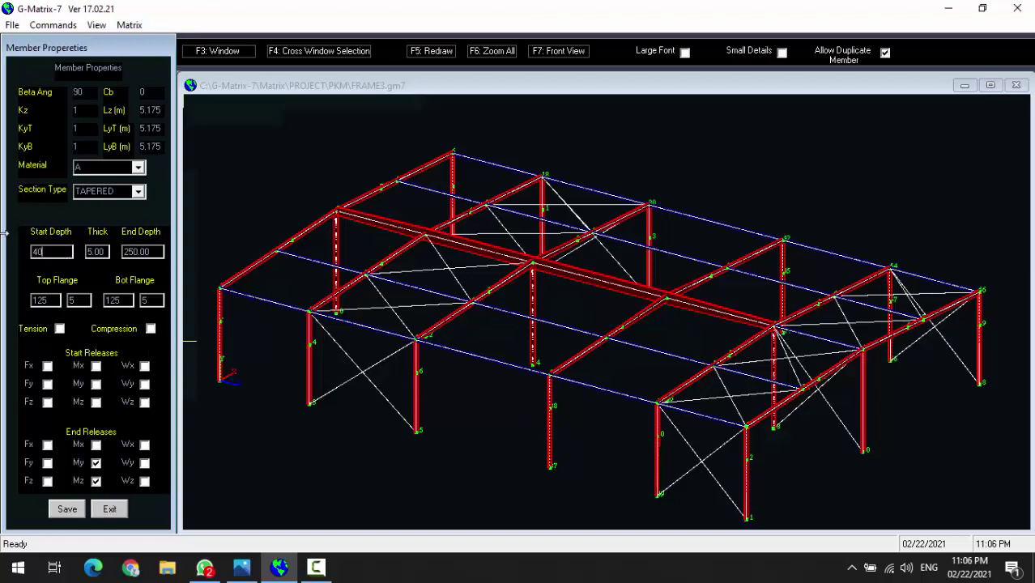
pyautogui.write('0')
pyautogui.moveTo(156, 253); pyautogui.dragTo(102, 254)
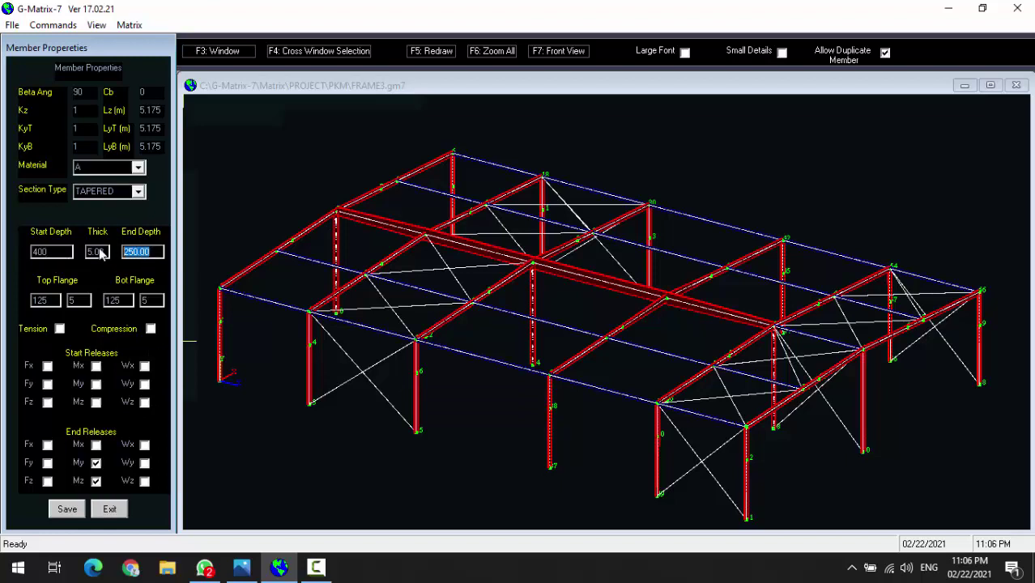
pyautogui.write('400')
# Step: Give the posts 175-wide top and bottom flanges with a 6 top flange thickness
pyautogui.moveTo(52, 302); pyautogui.dragTo(10, 302)
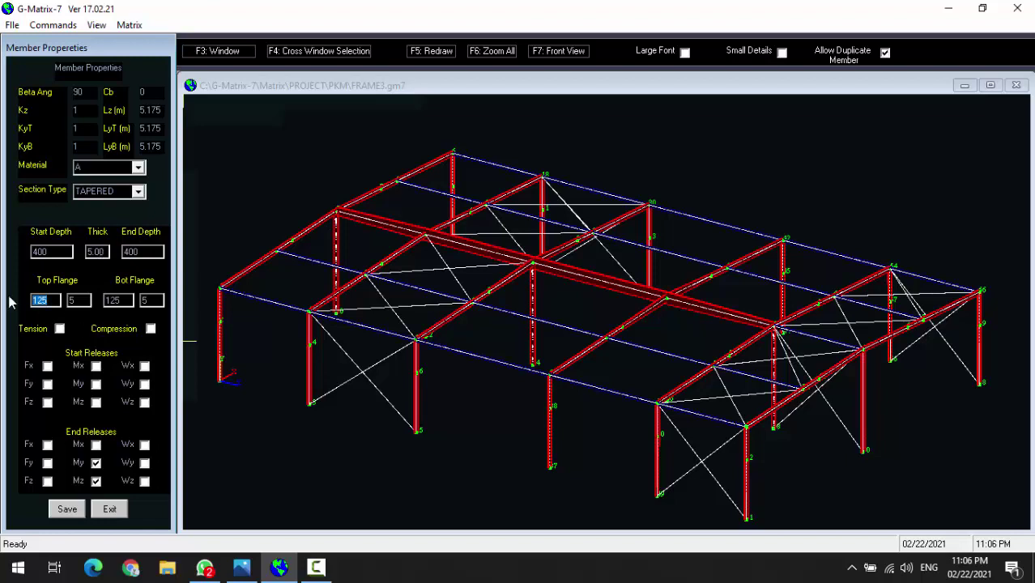
pyautogui.write('175')
pyautogui.doubleClick(78, 301)
pyautogui.write('6')
pyautogui.moveTo(123, 304); pyautogui.dragTo(79, 302)
pyautogui.write('175')
pyautogui.moveTo(150, 303); pyautogui.dragTo(133, 304)
pyautogui.click(98, 509)
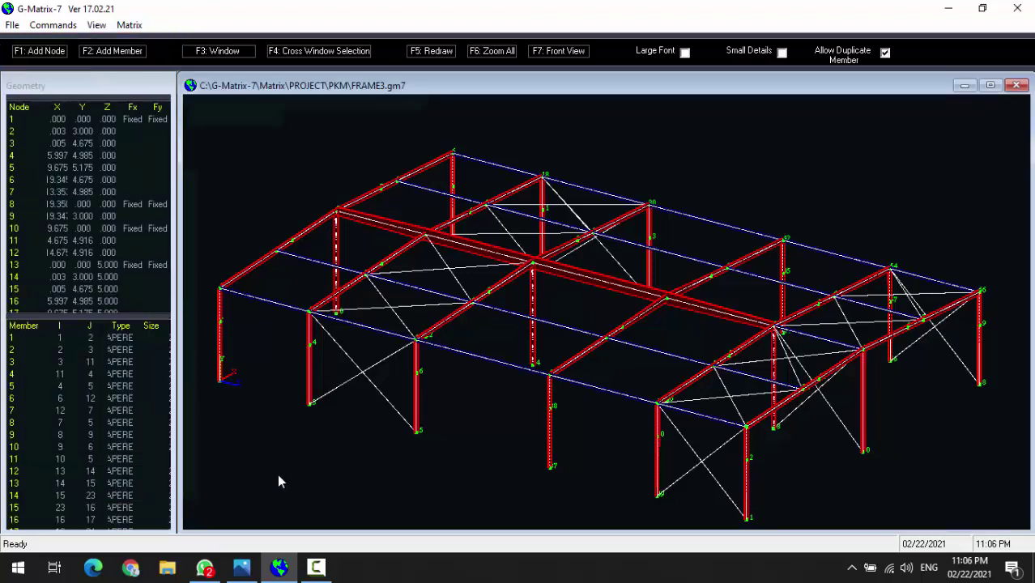
# Step: Save the model and bring up the properties of the left jack post column
pyautogui.click(12, 25)
pyautogui.click(36, 81)
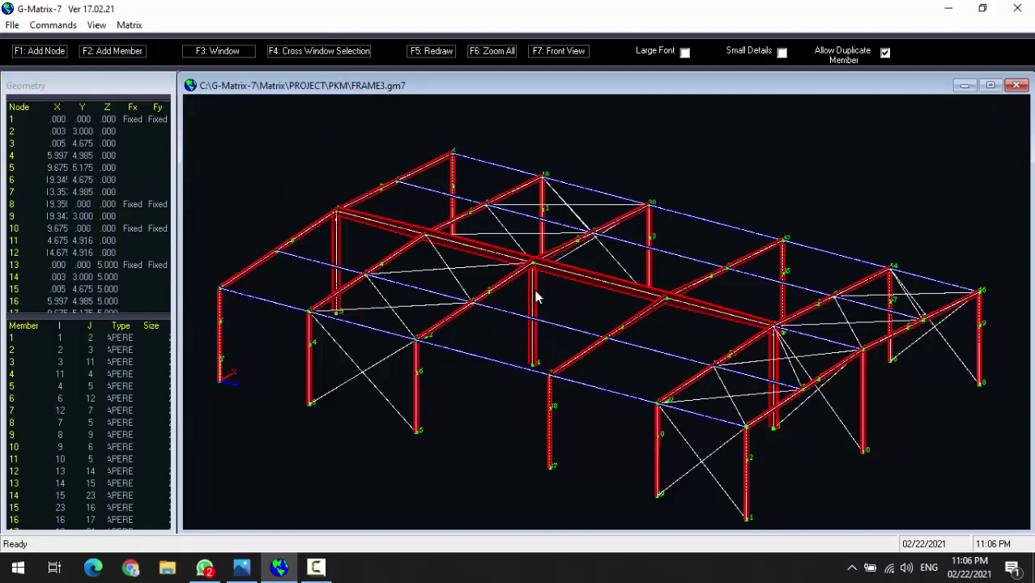
pyautogui.click(553, 268)
pyautogui.click(533, 301)
pyautogui.rightClick(337, 456)
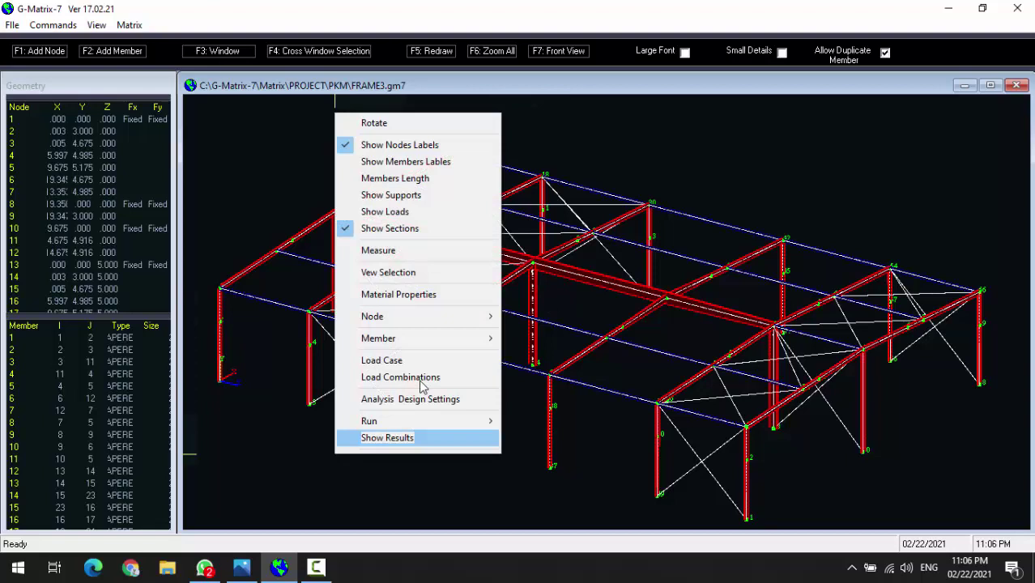
pyautogui.moveTo(482, 340)
pyautogui.click(528, 338)
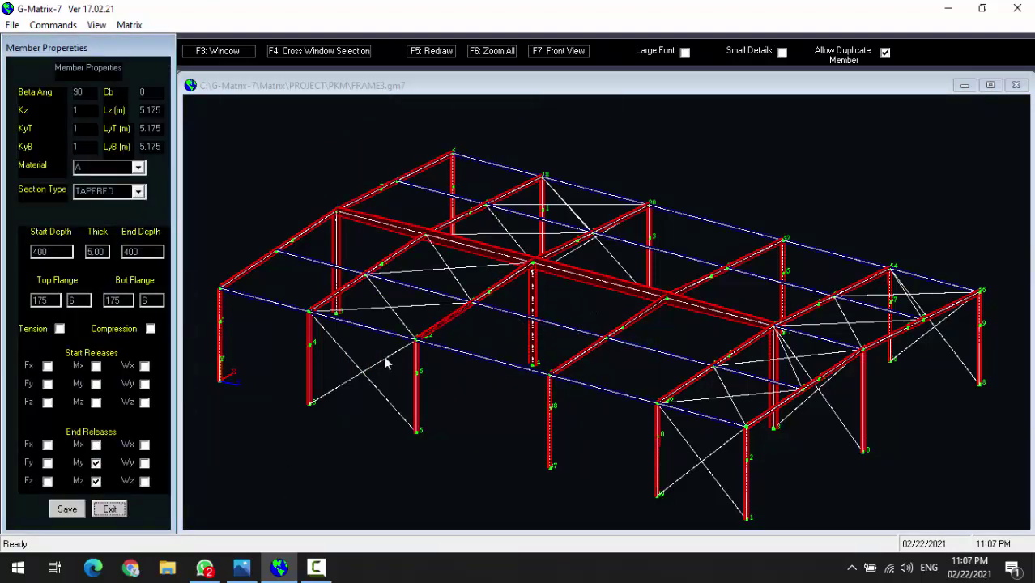
# Step: Release Mz only, clear the My release, and save this for both columns
pyautogui.click(96, 480)
pyautogui.click(534, 286)
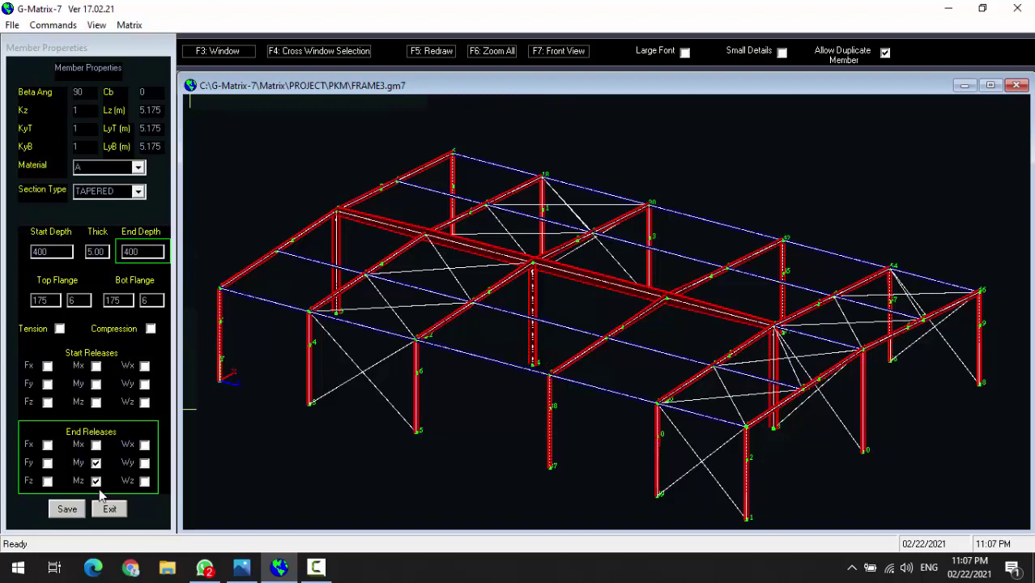
pyautogui.click(95, 462)
pyautogui.click(79, 510)
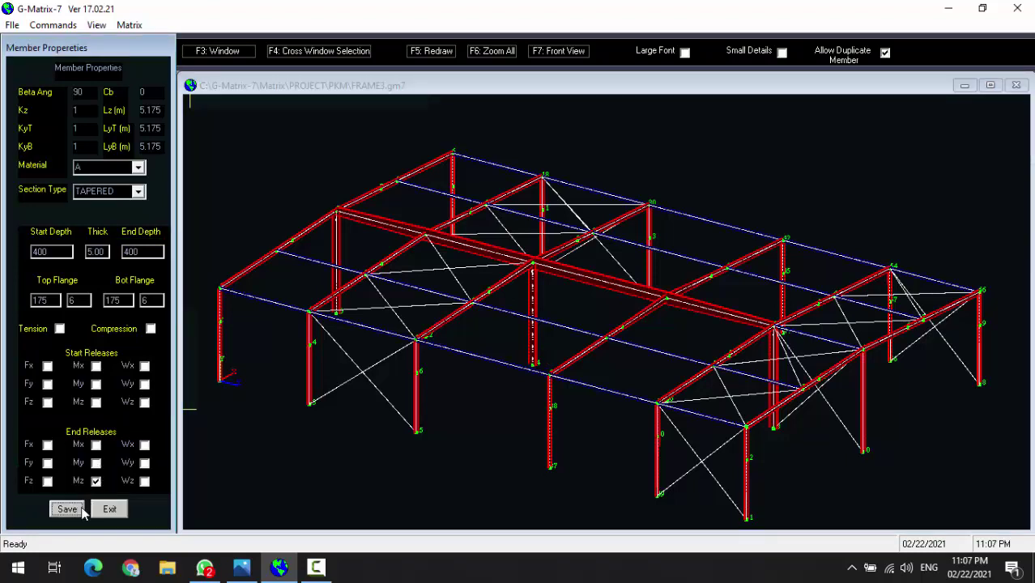
pyautogui.click(339, 255)
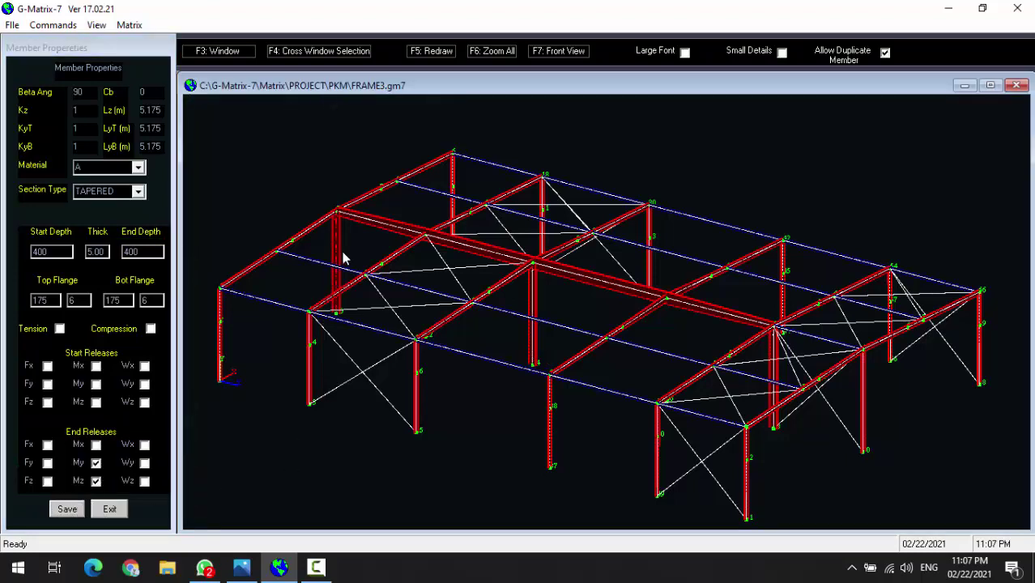
pyautogui.click(775, 352)
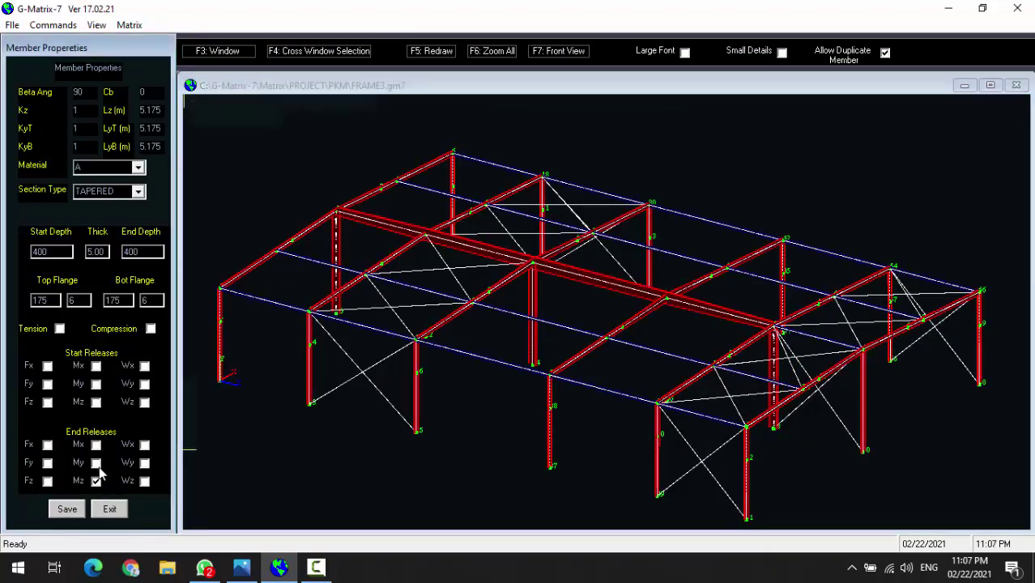
pyautogui.click(67, 508)
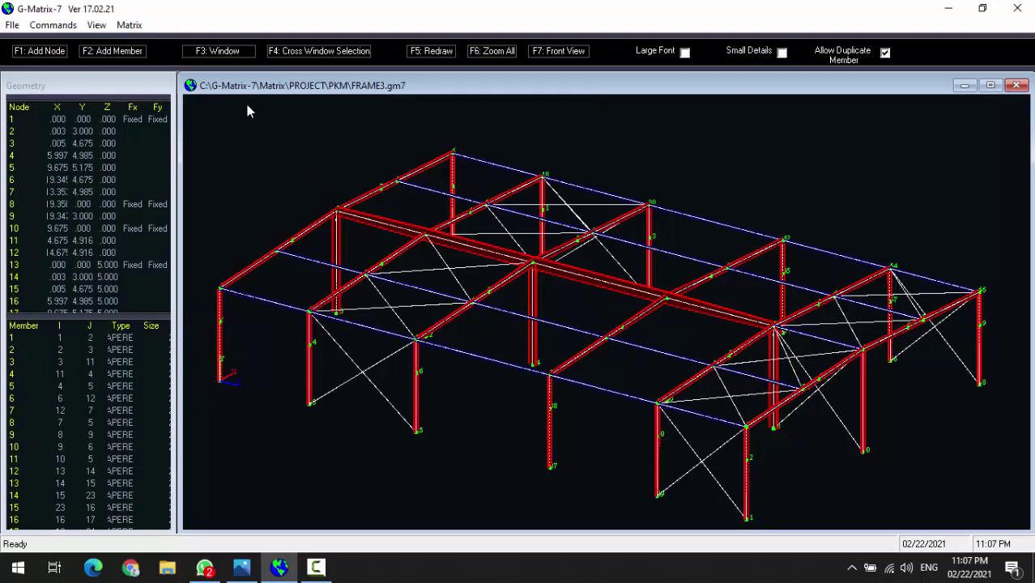
# Step: Save the frame file and run a Design Check on the whole model
pyautogui.click(13, 25)
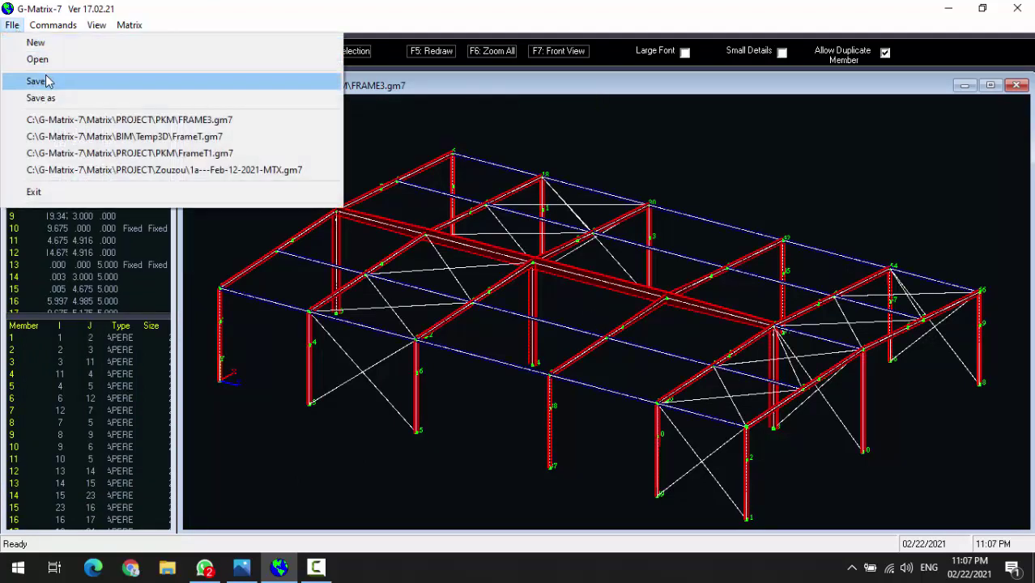
pyautogui.click(47, 81)
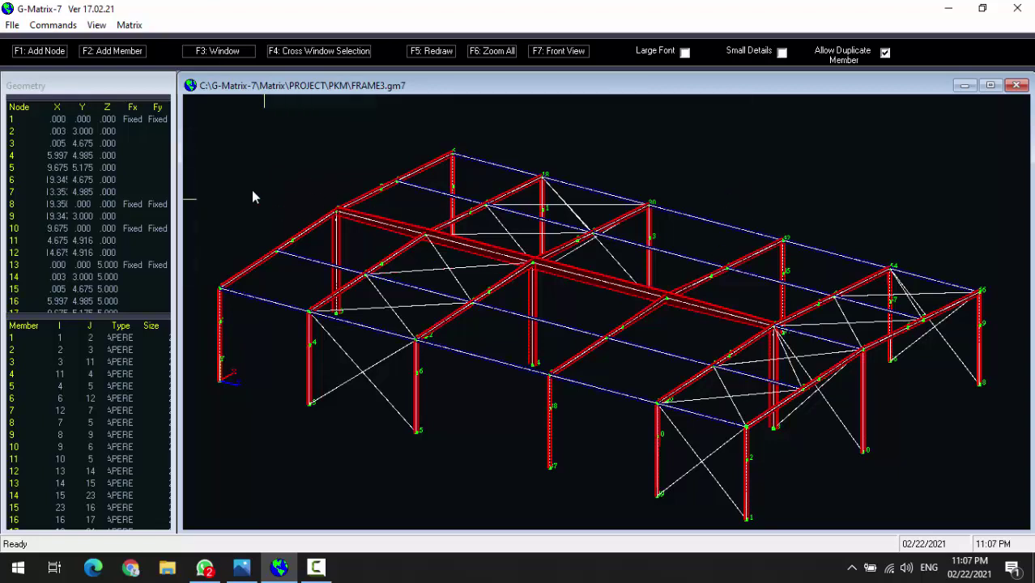
pyautogui.rightClick(299, 169)
pyautogui.moveTo(415, 477)
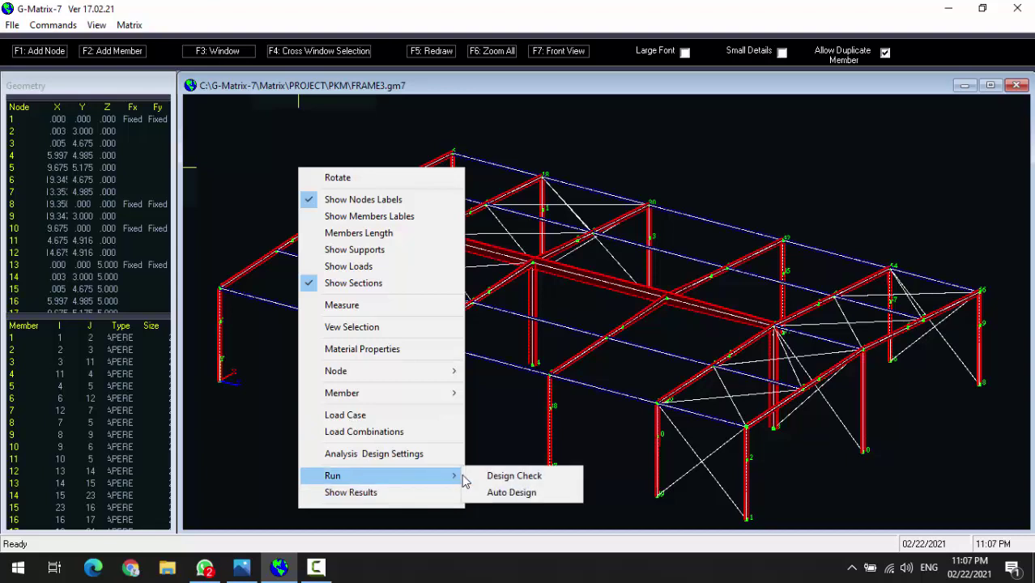
pyautogui.click(503, 474)
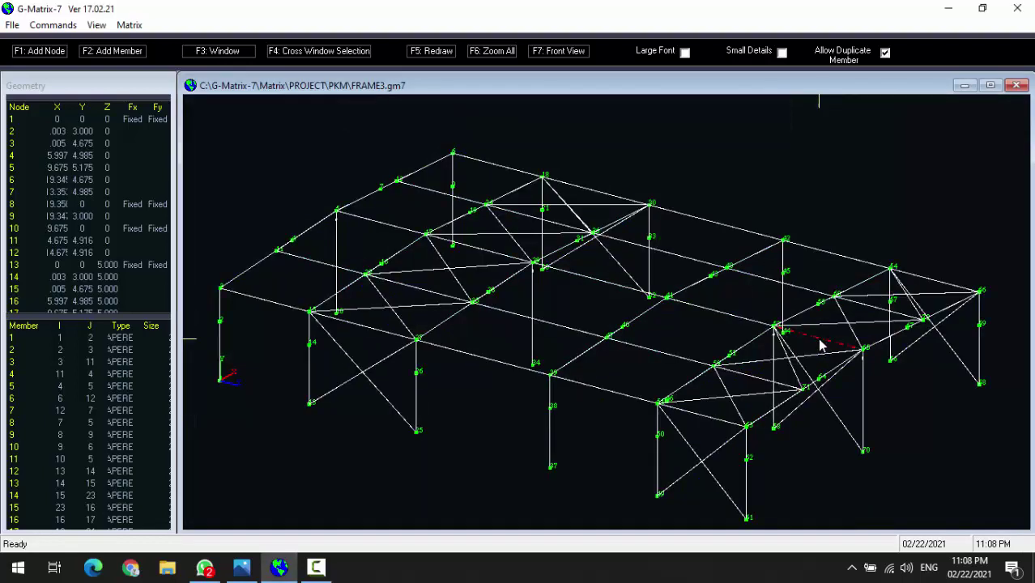
# Step: Display the analysis results with stress-ratio values labelled on the members
pyautogui.rightClick(762, 133)
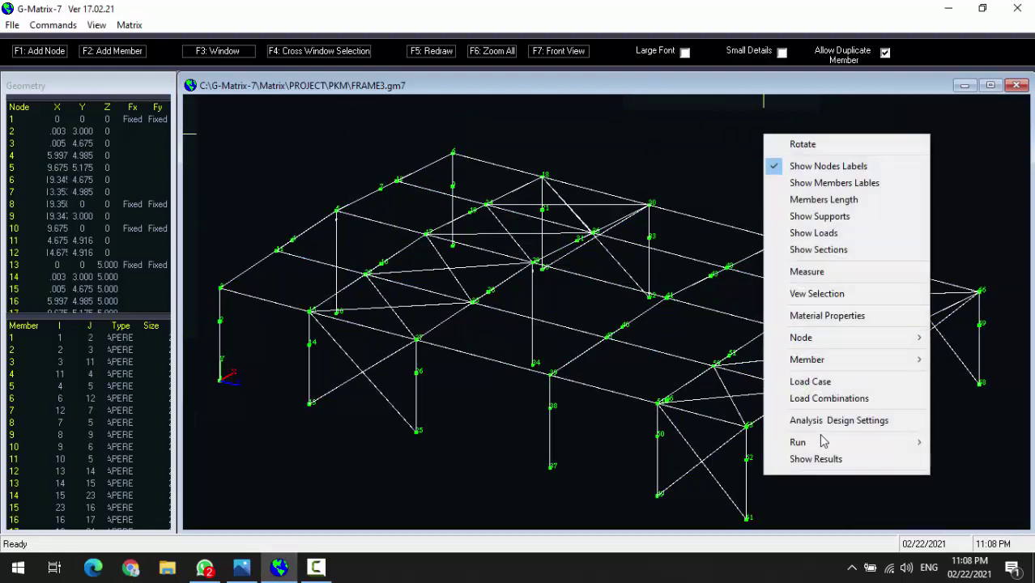
pyautogui.click(817, 460)
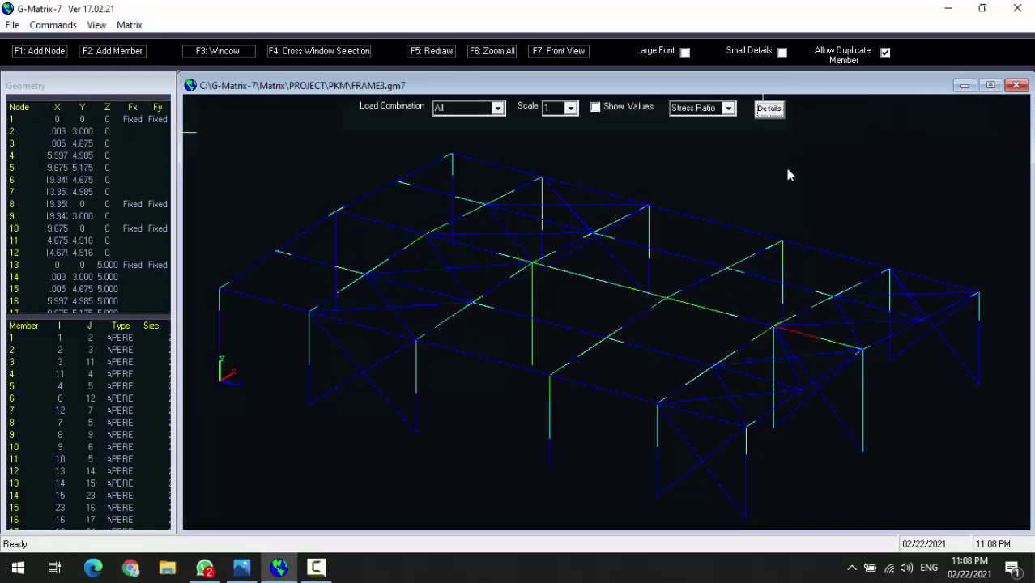
pyautogui.click(769, 108)
pyautogui.click(655, 130)
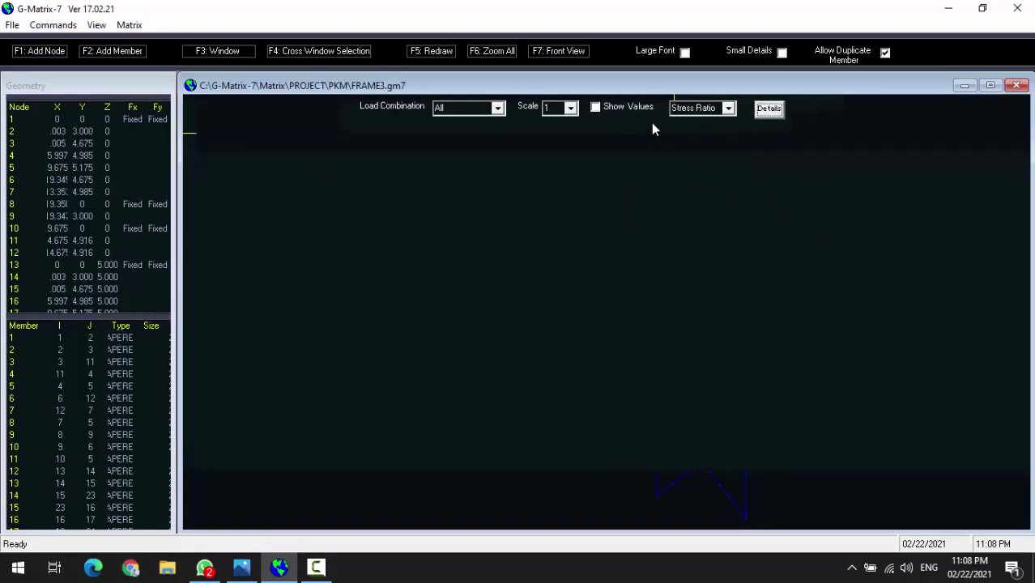
pyautogui.click(596, 108)
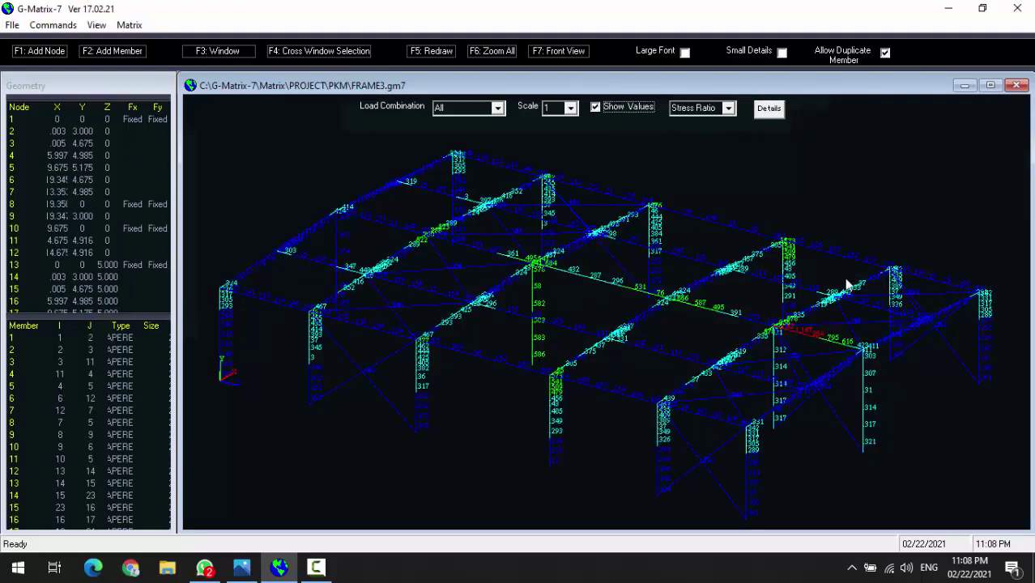
# Step: Close the results and start picking the overstressed beam at node 44
pyautogui.click(792, 154)
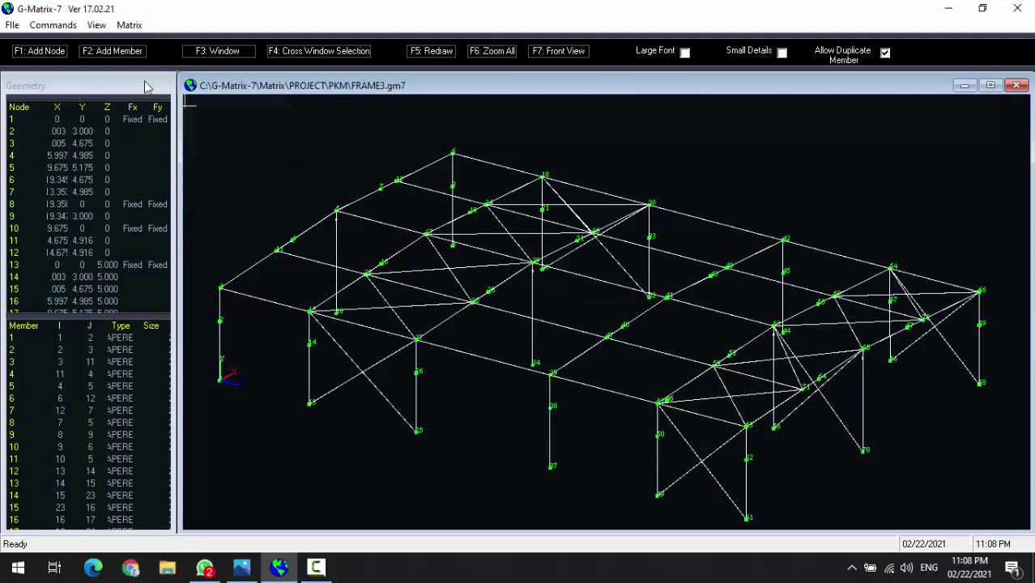
pyautogui.click(113, 51)
pyautogui.click(775, 328)
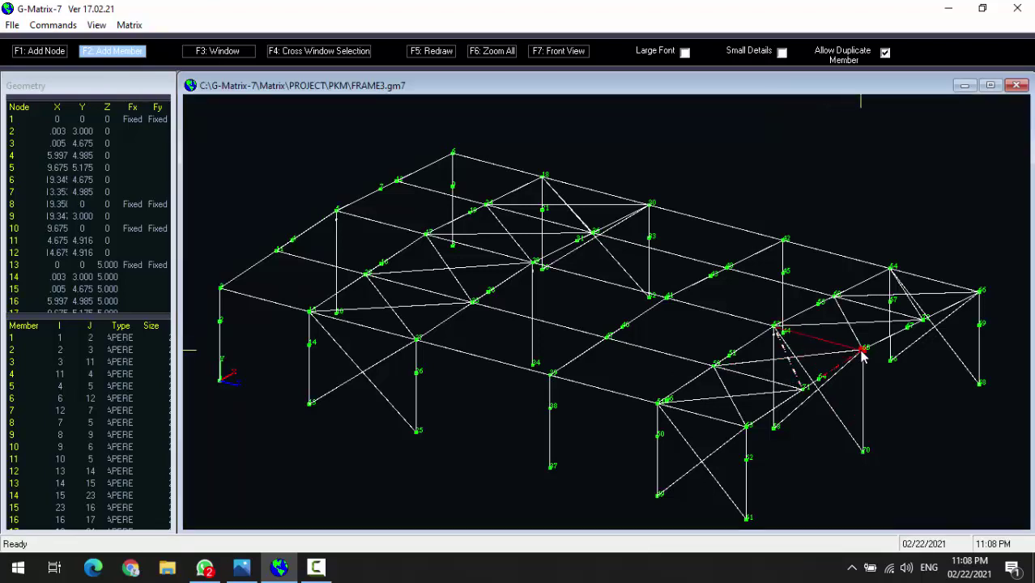
# Step: Finish picking the jack beam from node 44 to 69 and save the file
pyautogui.click(864, 352)
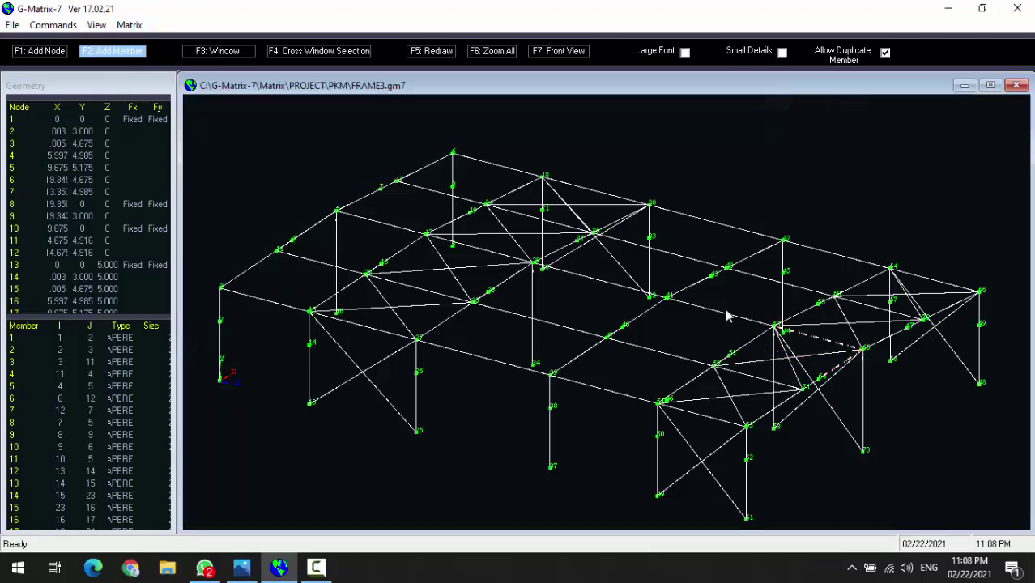
pyautogui.click(12, 25)
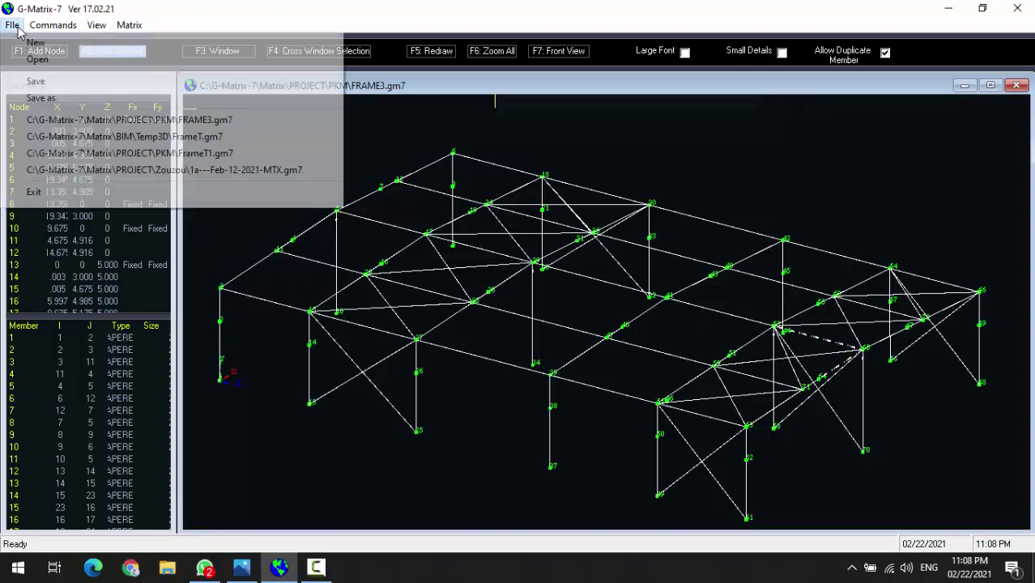
pyautogui.click(48, 82)
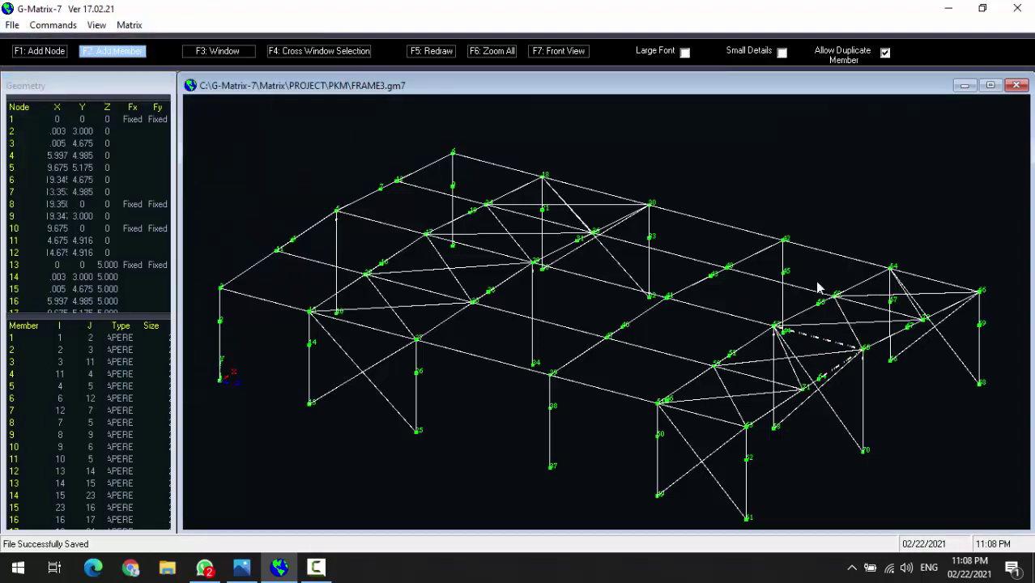
# Step: Release Mz at both the start and end of the 44–69 jack beam
pyautogui.click(798, 339)
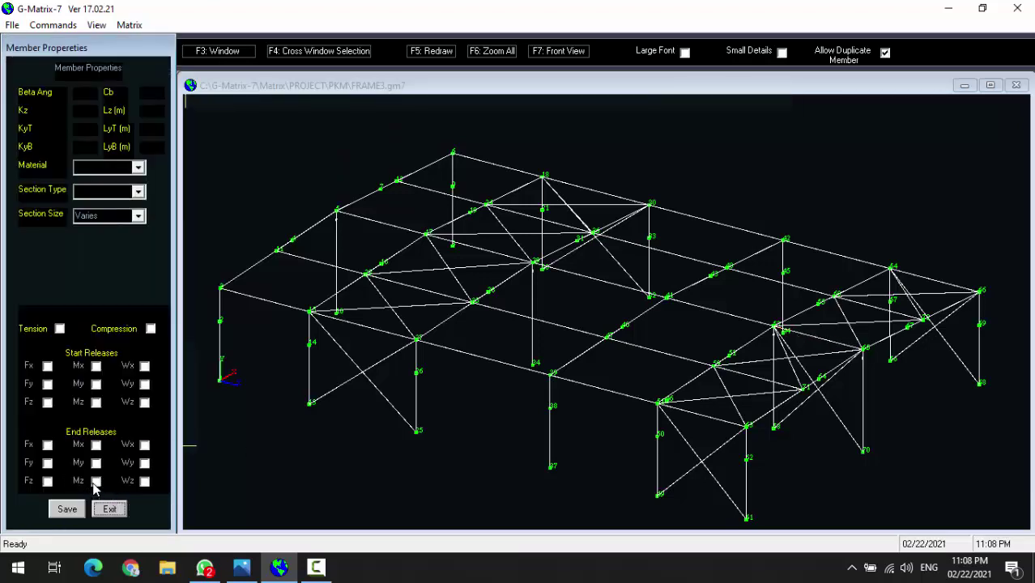
pyautogui.click(96, 482)
pyautogui.click(95, 401)
pyautogui.click(77, 509)
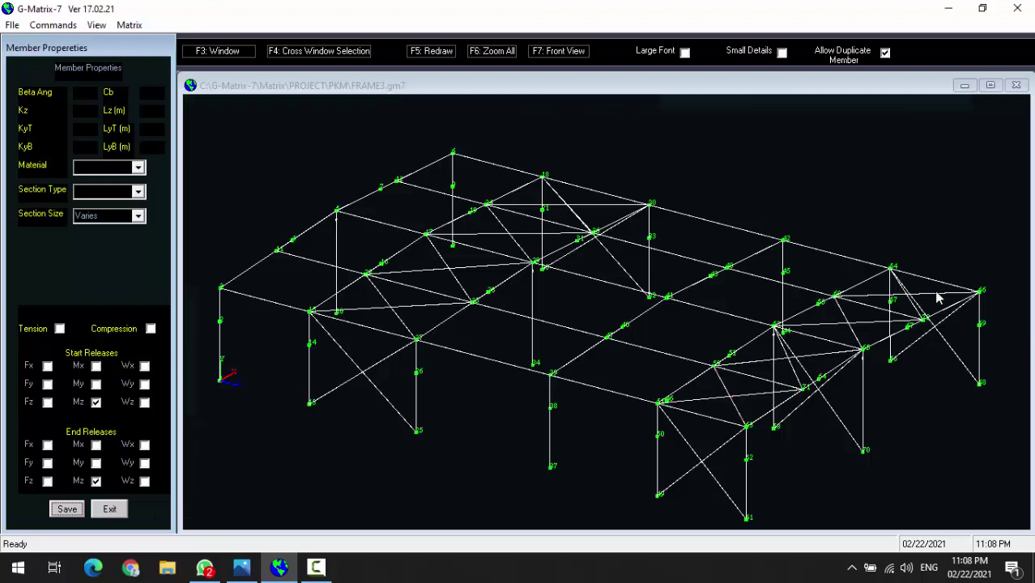
# Step: Reapply the start and end Mz releases on the jack beam and close Member Properties
pyautogui.click(832, 349)
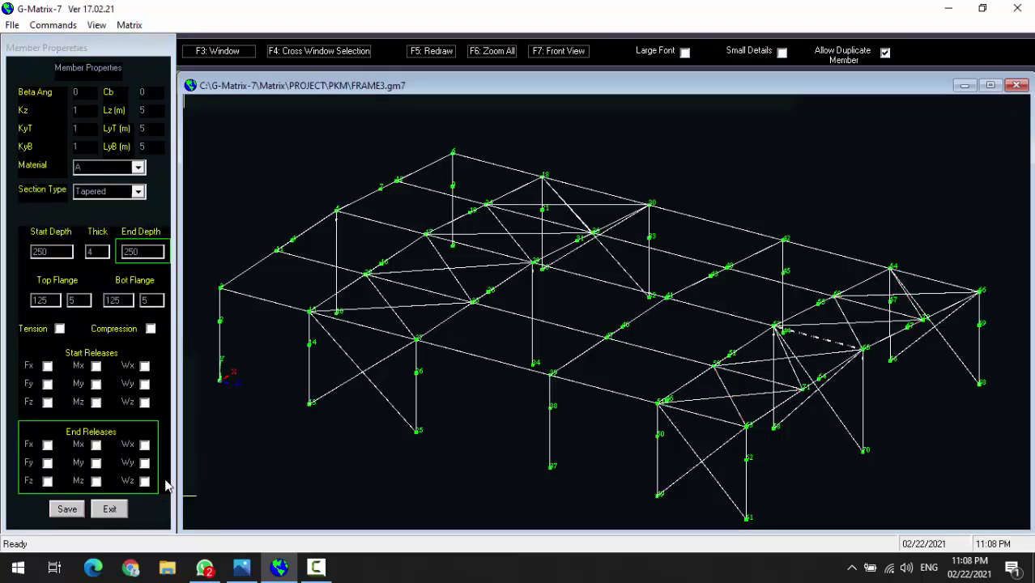
pyautogui.click(95, 481)
pyautogui.click(95, 402)
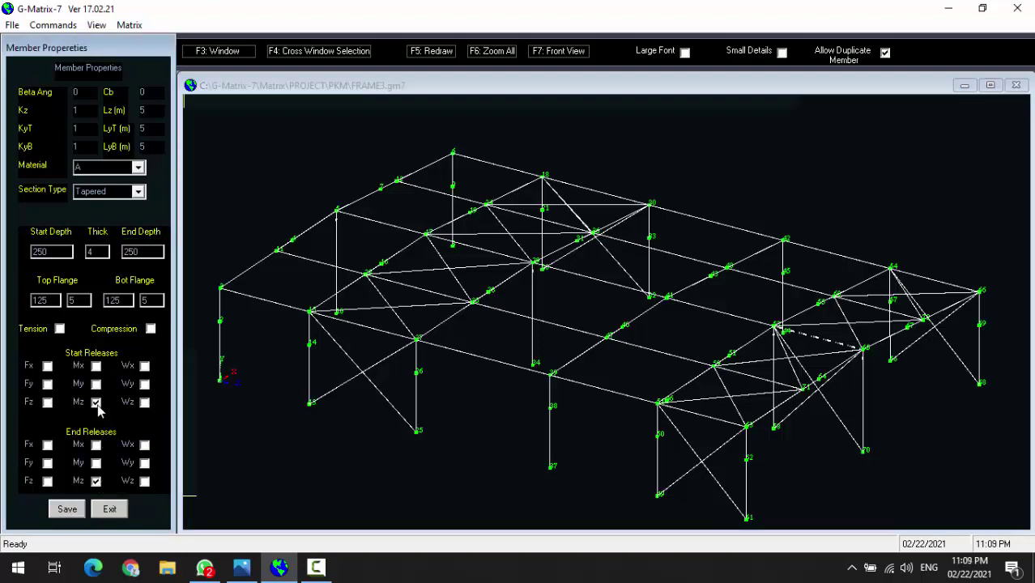
pyautogui.click(68, 510)
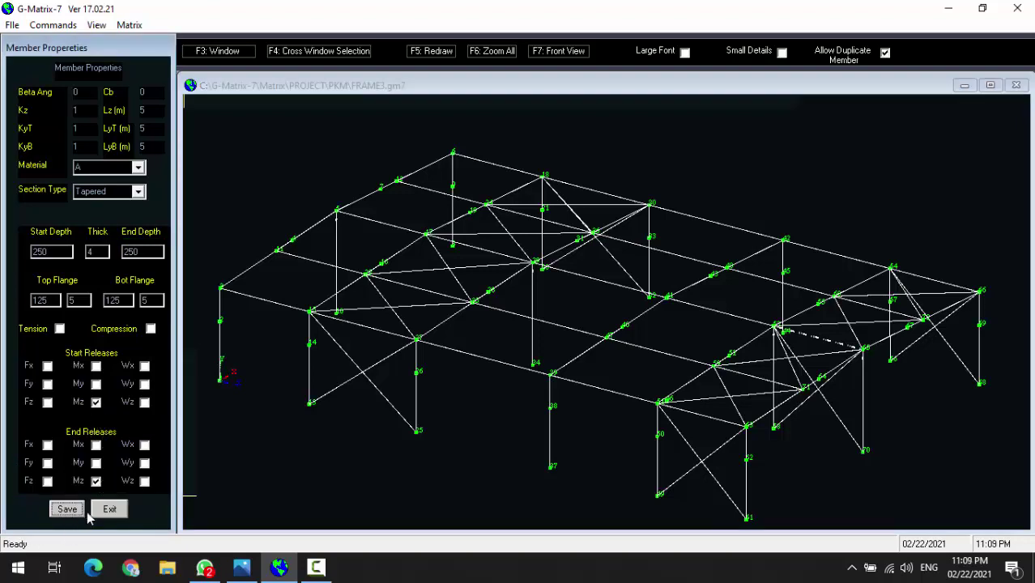
pyautogui.click(110, 510)
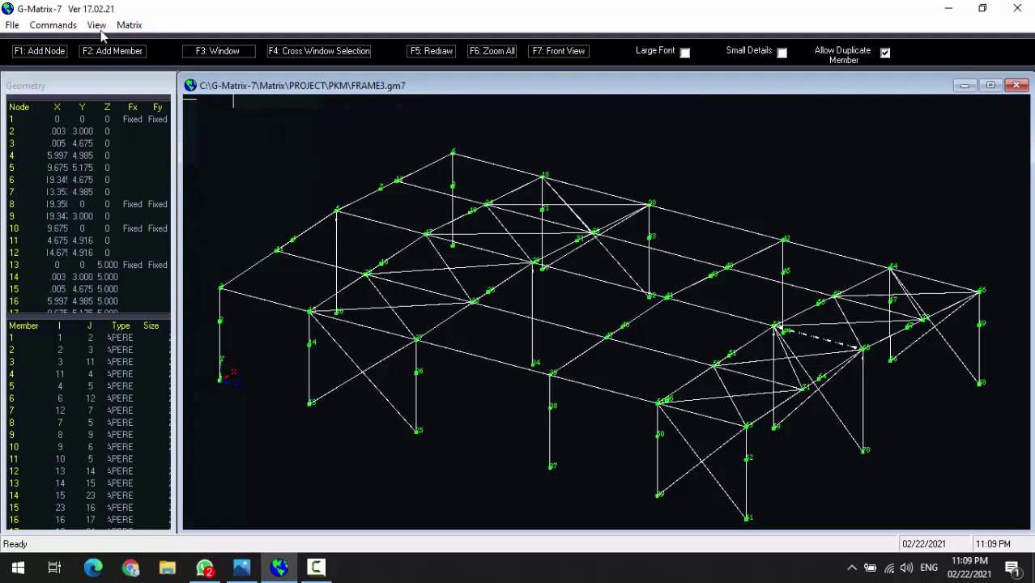
pyautogui.click(12, 25)
# Step: Save, rerun the Design Check, then hide the stress-ratio values on the plot
pyautogui.click(40, 83)
pyautogui.rightClick(296, 171)
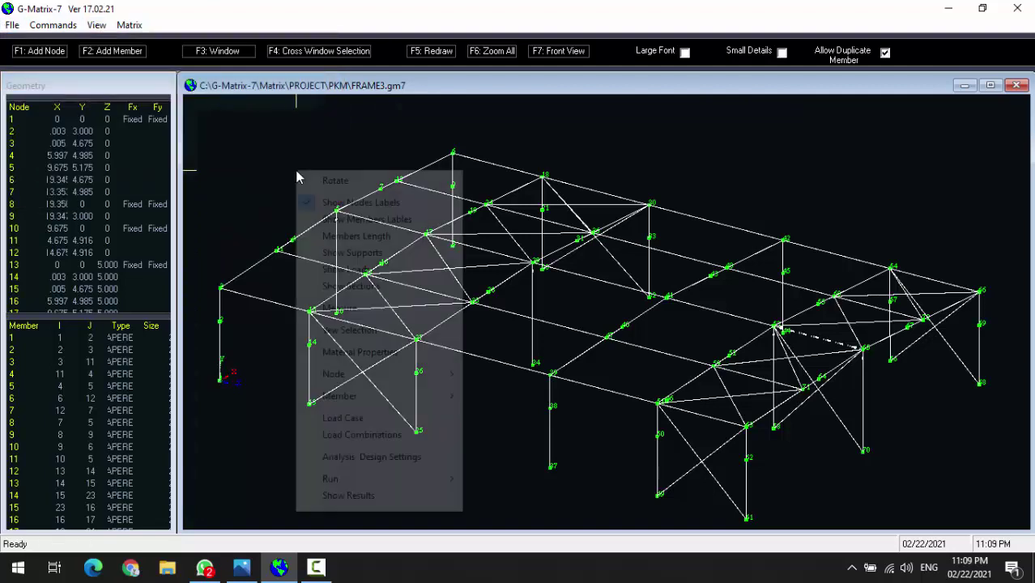
pyautogui.moveTo(357, 479)
pyautogui.click(491, 480)
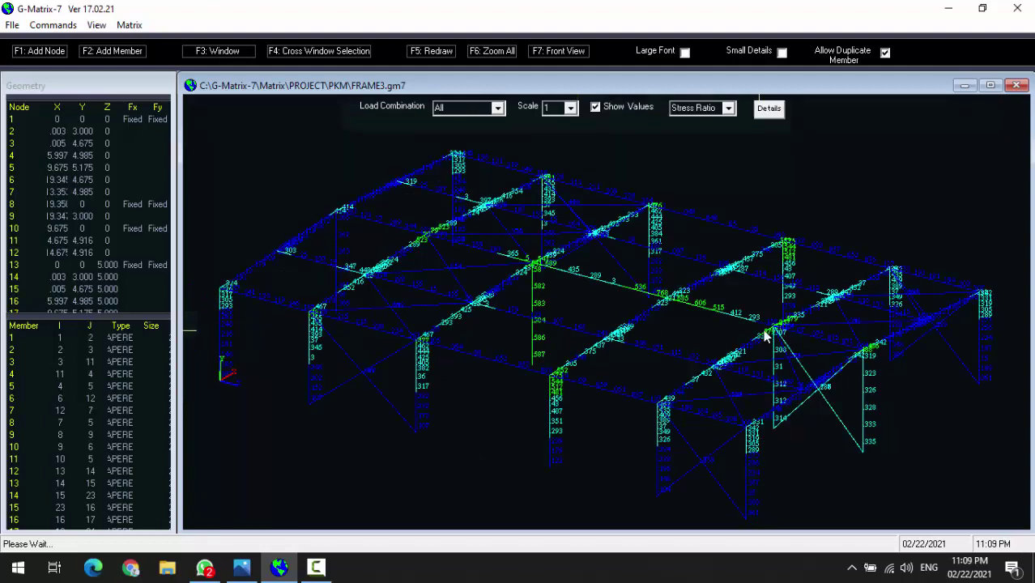
pyautogui.click(595, 107)
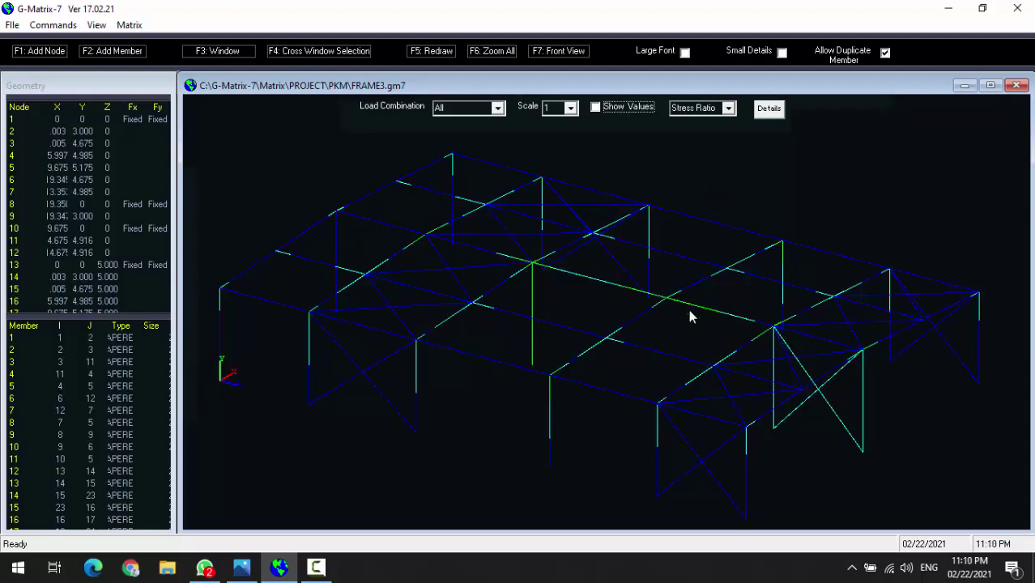
# Step: Leave the results and clear the end Mz release on the central jack post
pyautogui.press('F5')
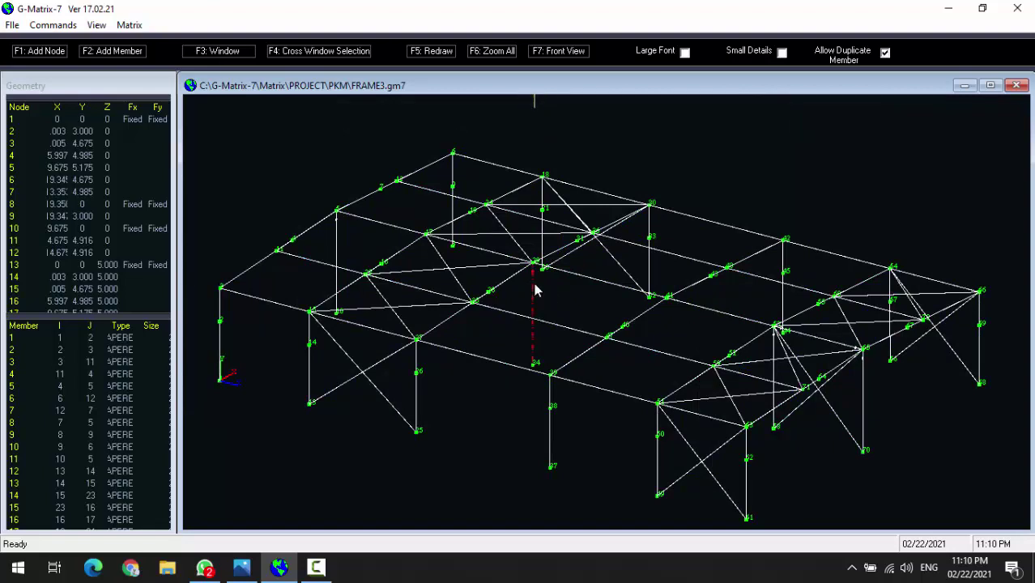
pyautogui.doubleClick(534, 292)
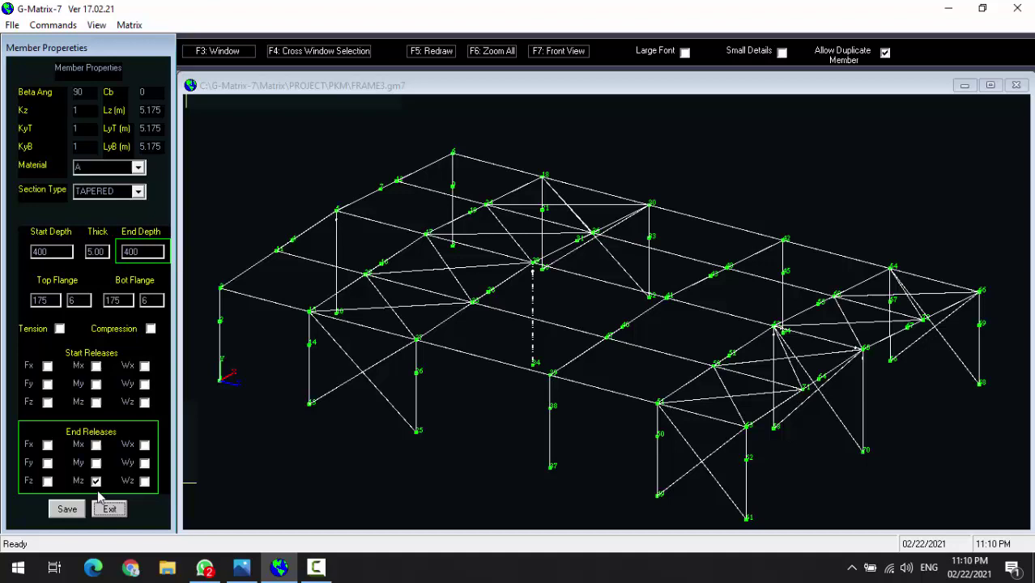
pyautogui.click(97, 482)
pyautogui.click(96, 483)
pyautogui.click(68, 511)
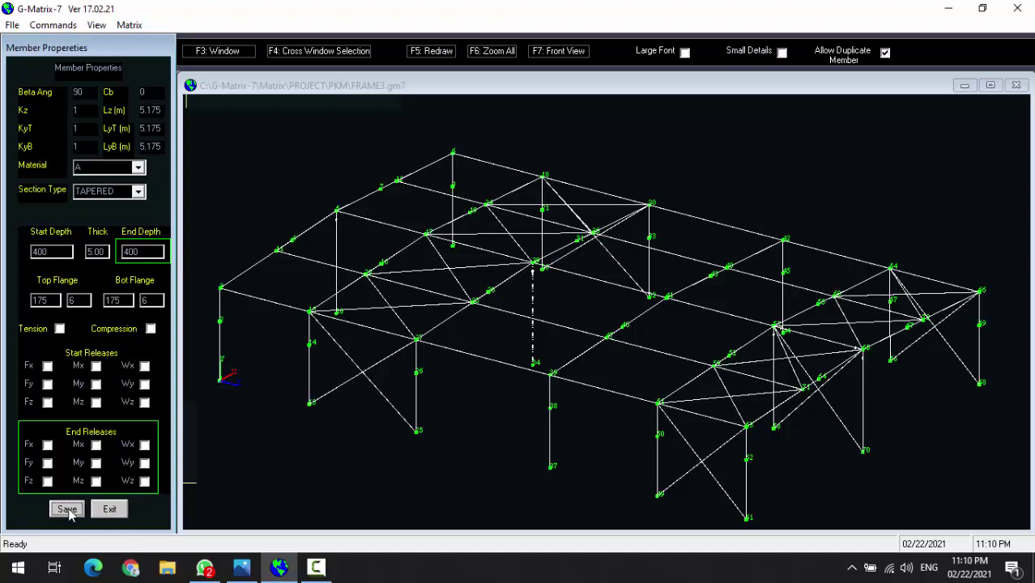
pyautogui.click(122, 509)
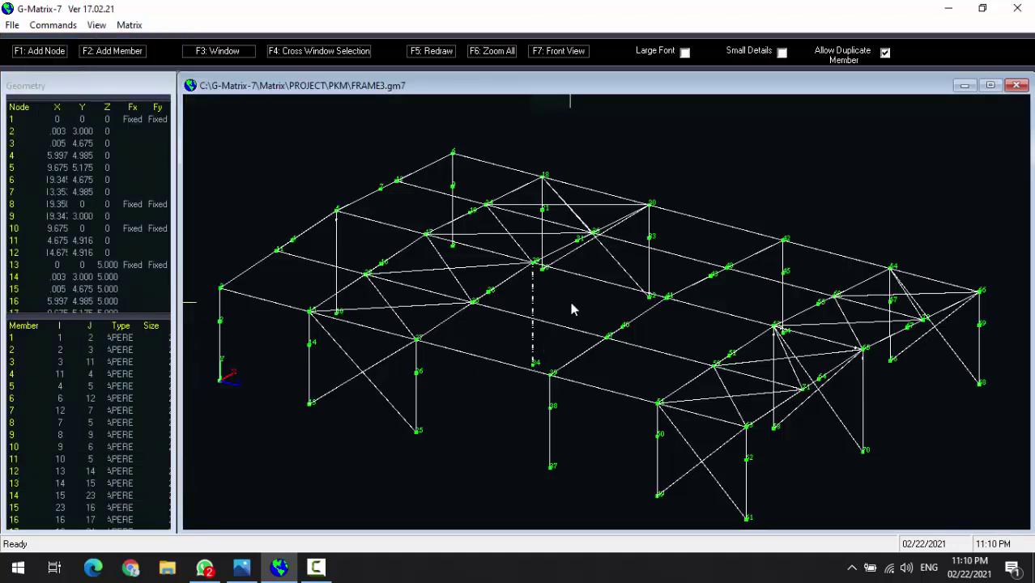
# Step: Clear the end Mz release on the right-hand jack post and save the FRAME3 model
pyautogui.doubleClick(774, 349)
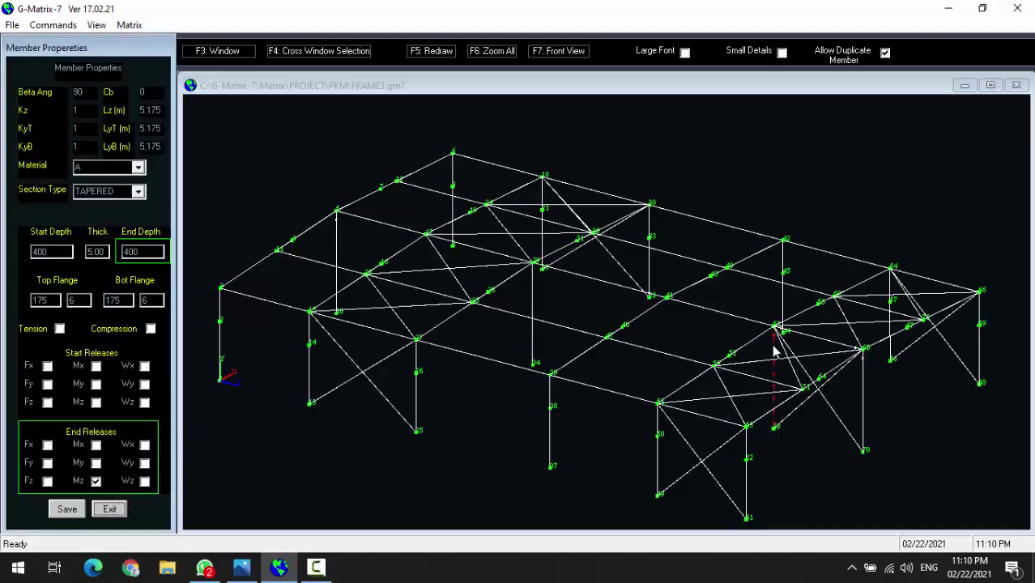
pyautogui.click(97, 482)
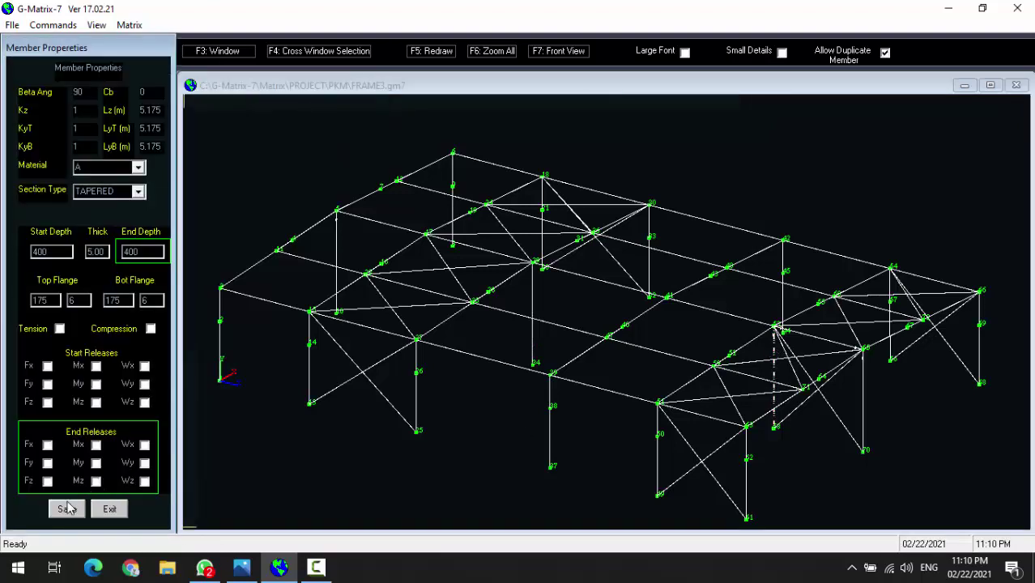
pyautogui.click(70, 509)
pyautogui.click(117, 512)
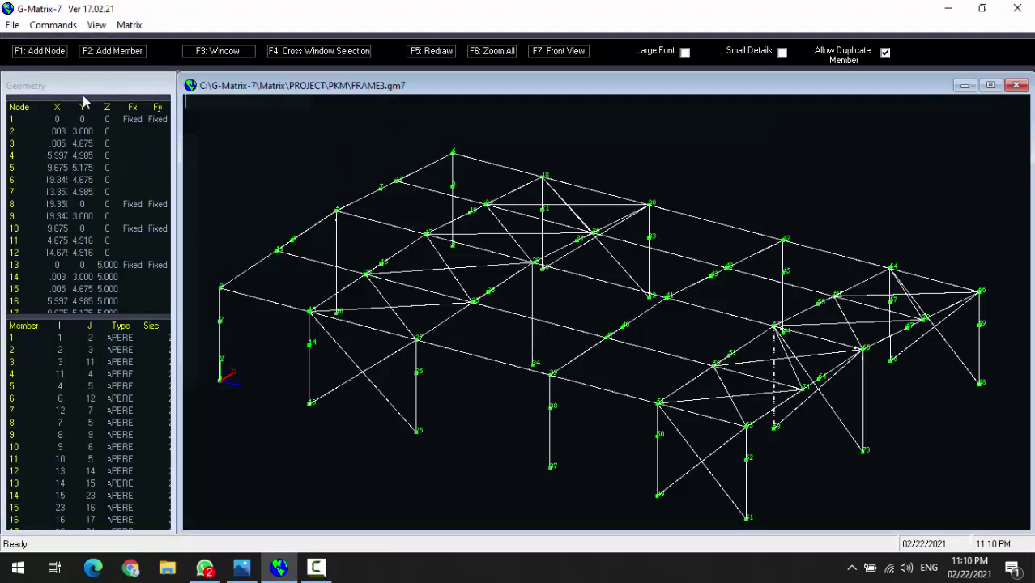
pyautogui.click(12, 25)
pyautogui.click(35, 81)
# Step: Rerun the Design Check on the frame with the jack posts now unreleased
pyautogui.rightClick(281, 147)
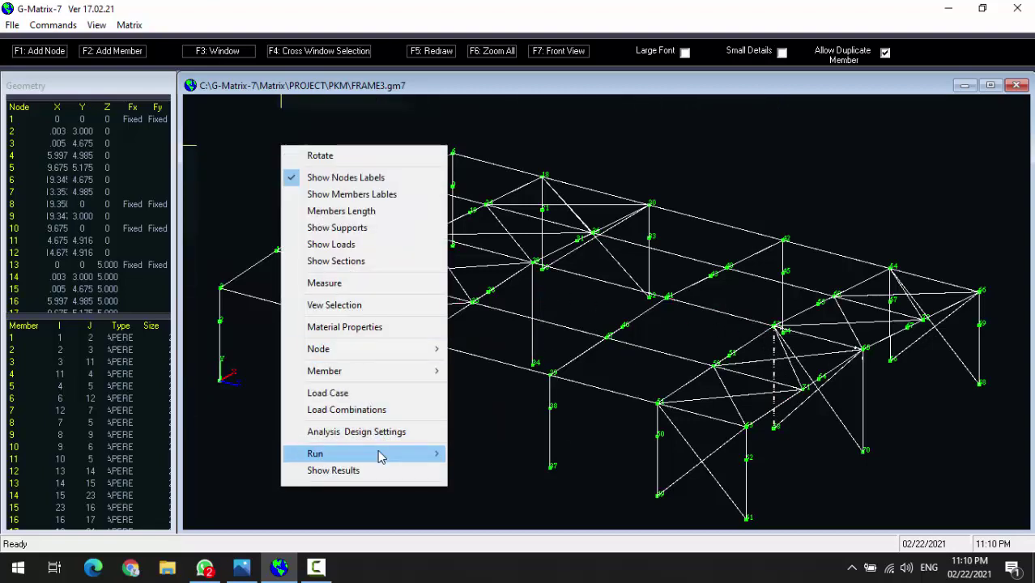
pyautogui.moveTo(379, 453)
pyautogui.click(488, 455)
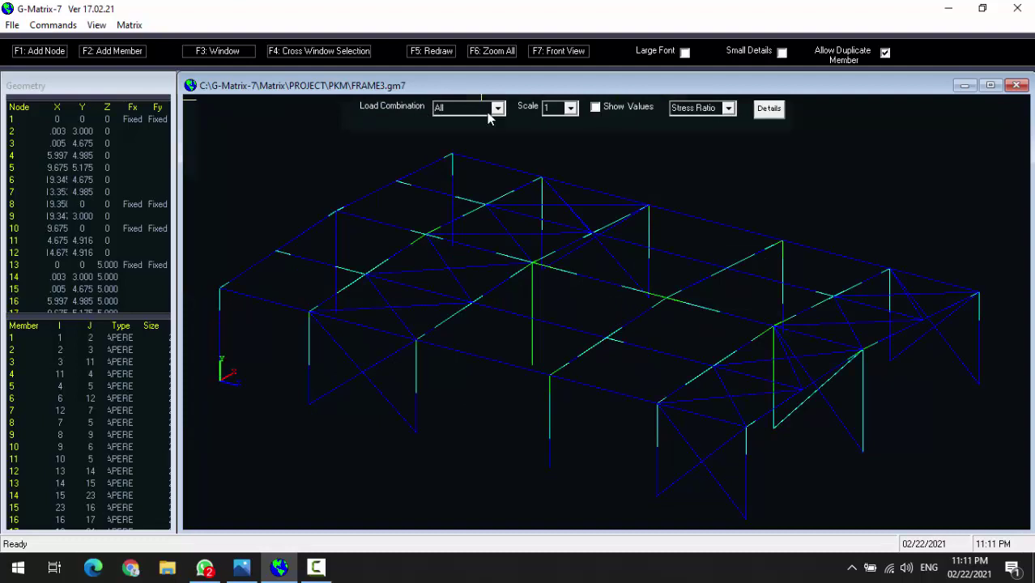
# Step: Show the deflection diagram with values for DL+WLU$, then for DL+LLR
pyautogui.click(728, 108)
pyautogui.click(716, 134)
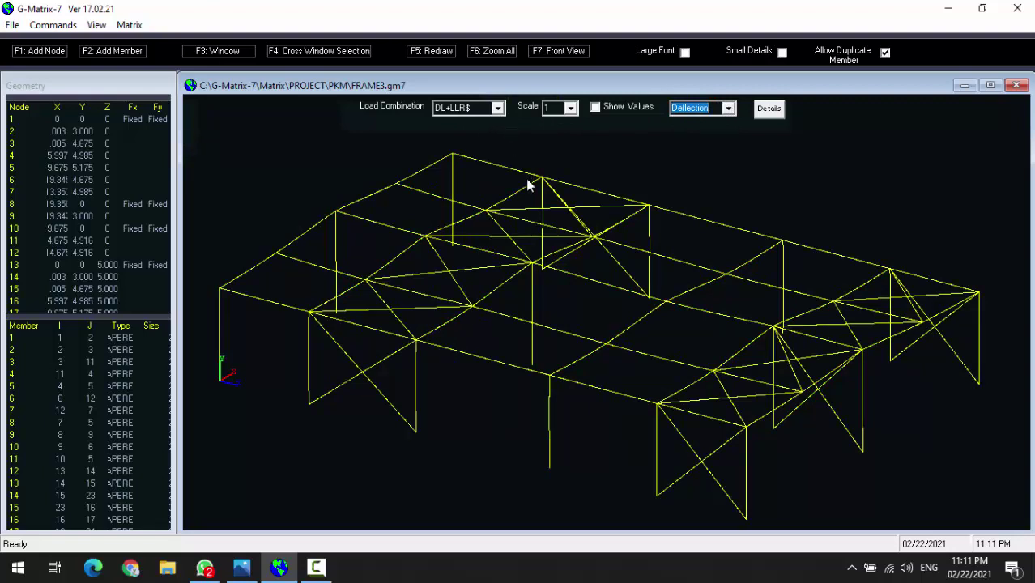
pyautogui.click(597, 112)
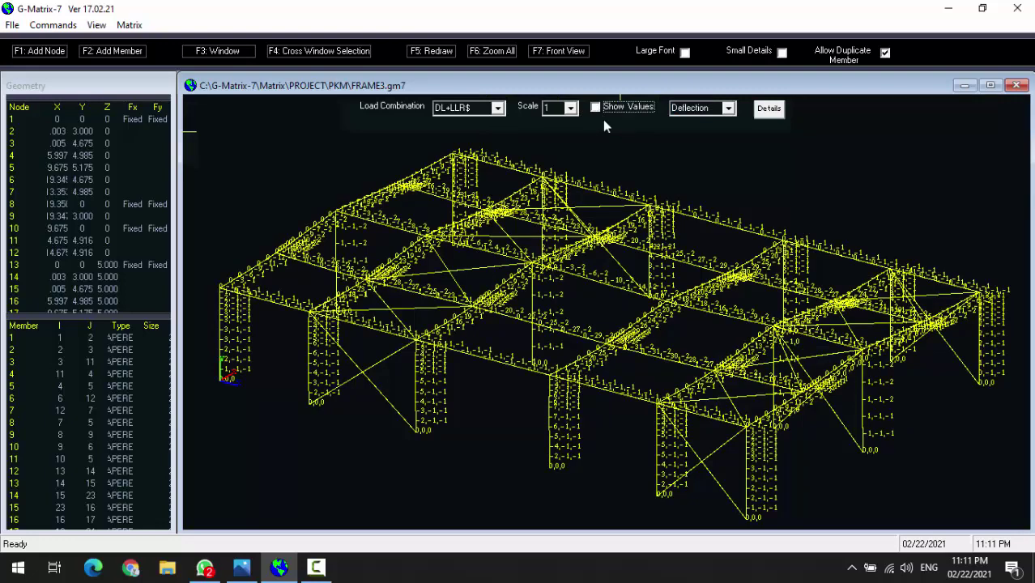
pyautogui.click(498, 108)
pyautogui.click(474, 148)
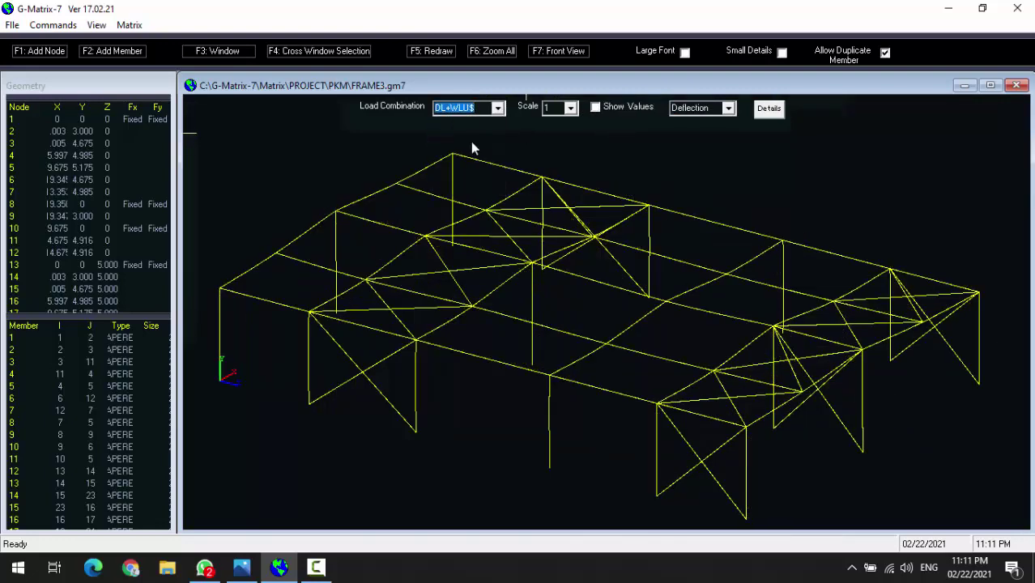
pyautogui.click(497, 108)
pyautogui.click(487, 191)
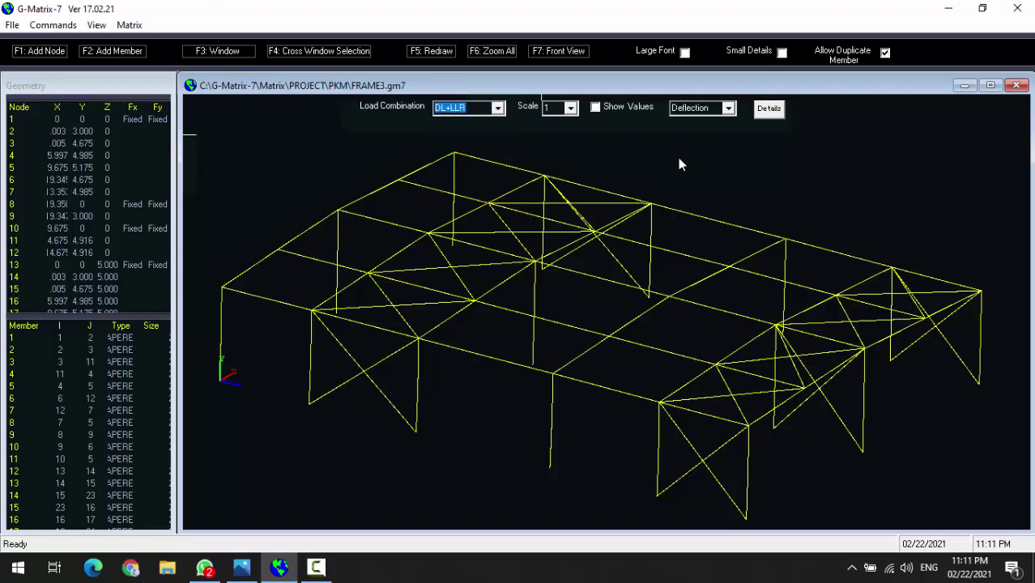
# Step: Plot Moment Mz for DL+WENDU, then Moment My, and finally Shear Vy
pyautogui.click(730, 109)
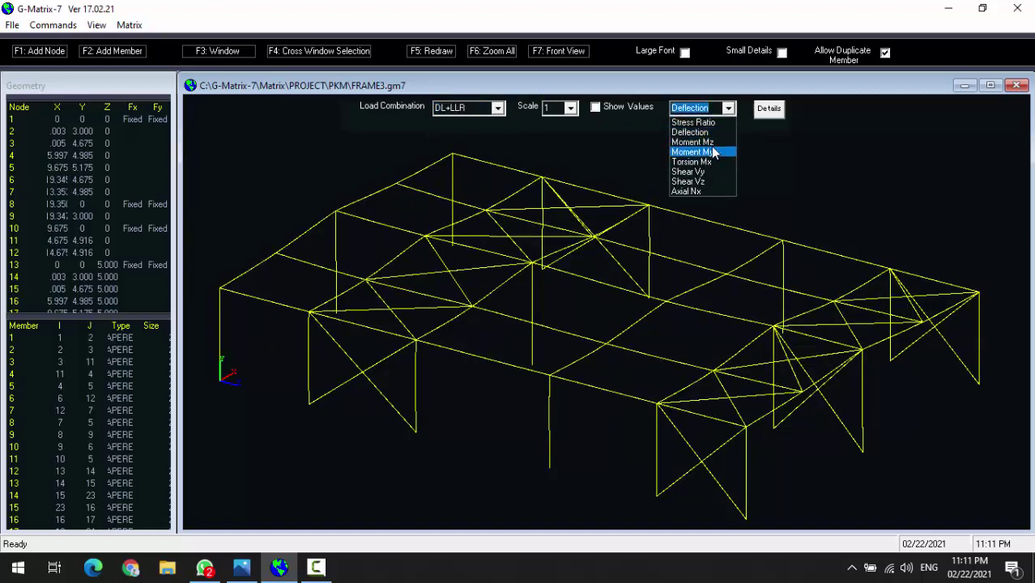
pyautogui.click(715, 151)
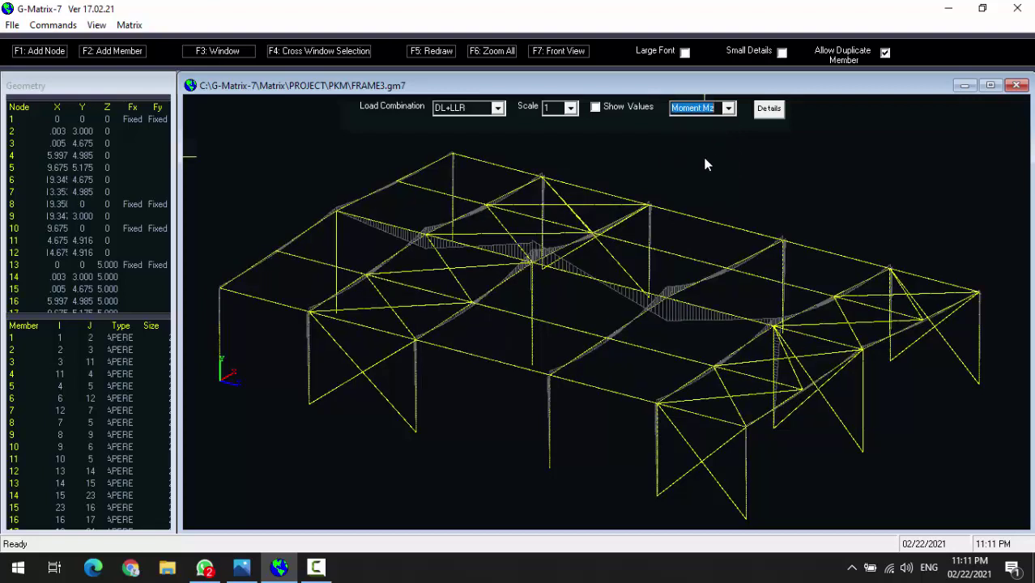
pyautogui.click(498, 108)
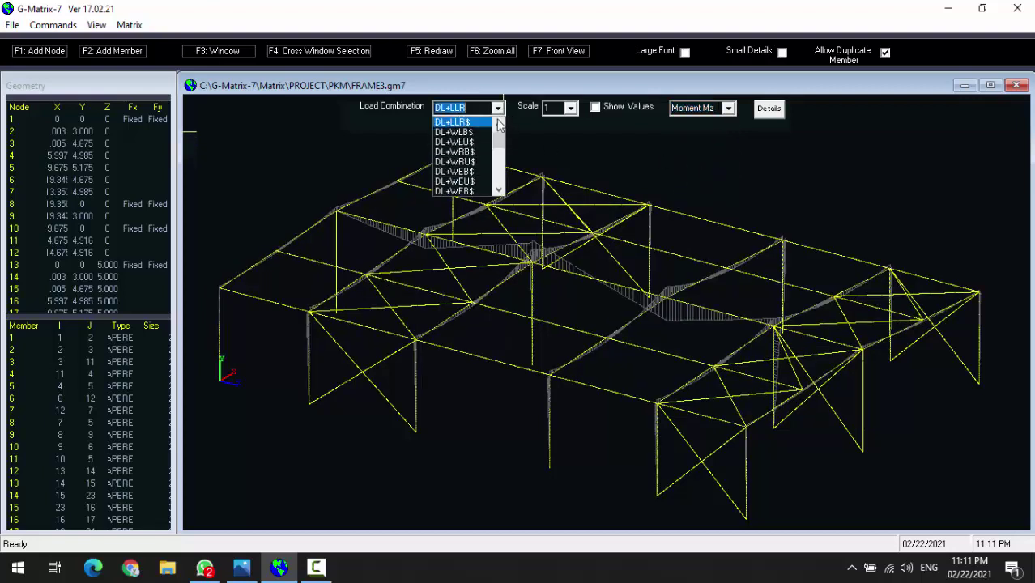
pyautogui.scroll(-4, 476, 162)
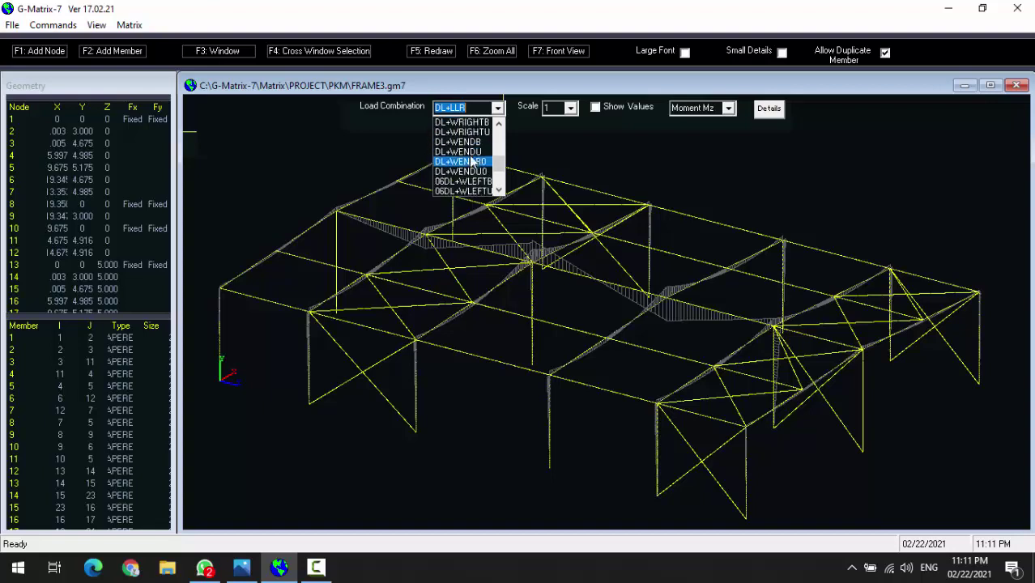
pyautogui.click(477, 156)
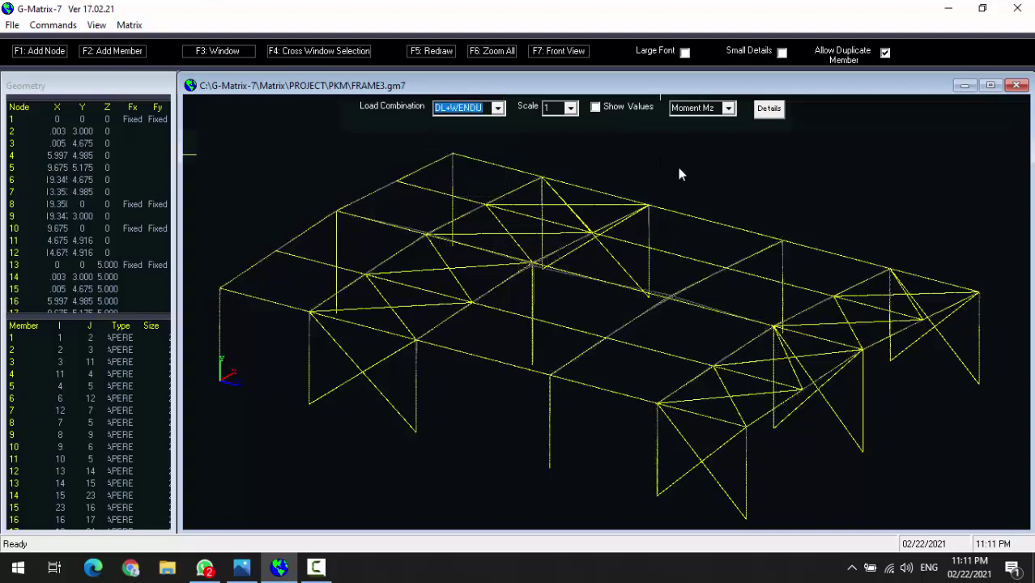
pyautogui.click(730, 108)
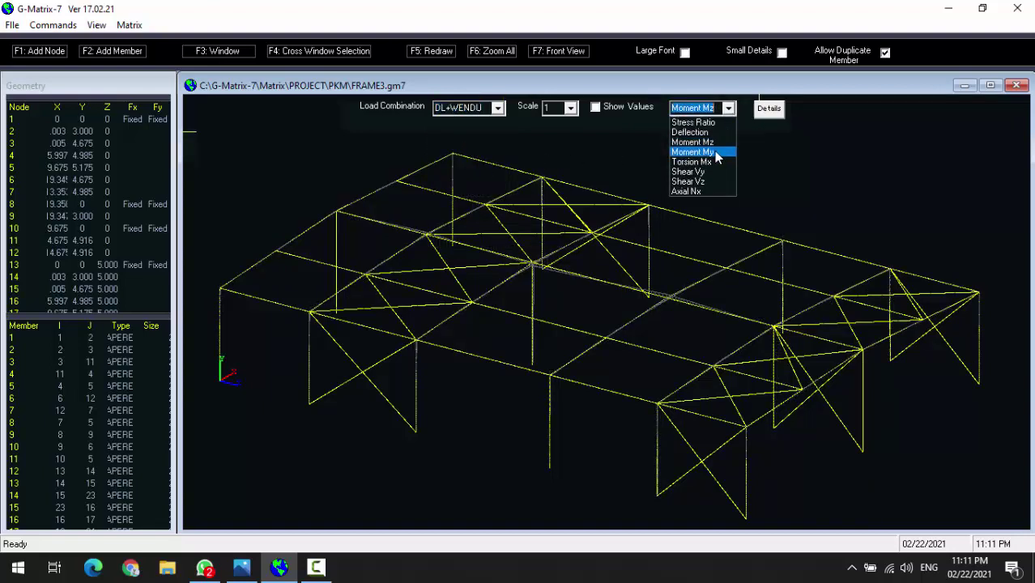
pyautogui.click(717, 152)
pyautogui.click(729, 108)
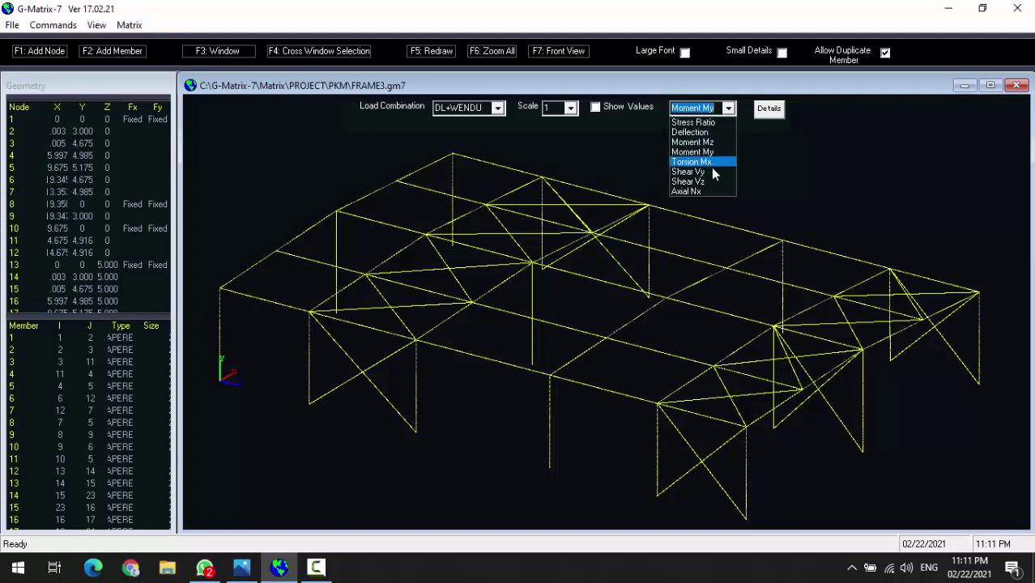
pyautogui.click(711, 169)
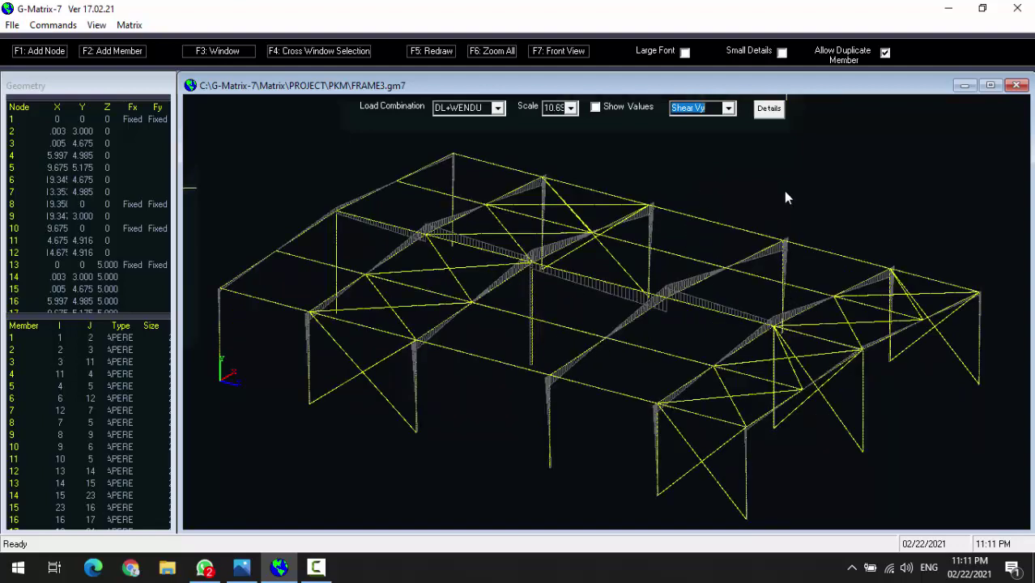
# Step: Step through each member's P+M+T ratio in the MATRIX 7D details table
pyautogui.click(776, 114)
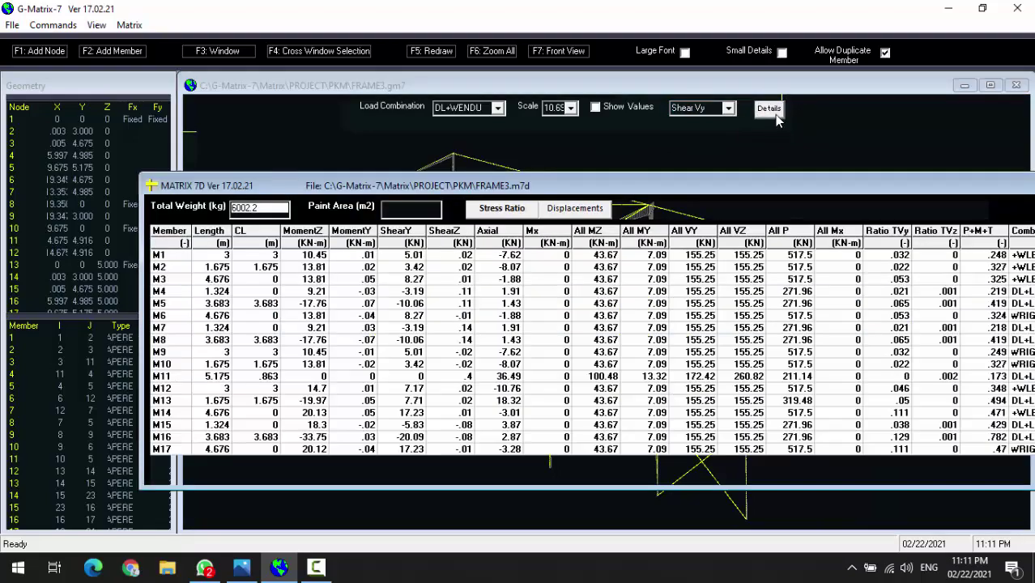
pyautogui.moveTo(882, 192); pyautogui.dragTo(767, 108)
pyautogui.click(871, 172)
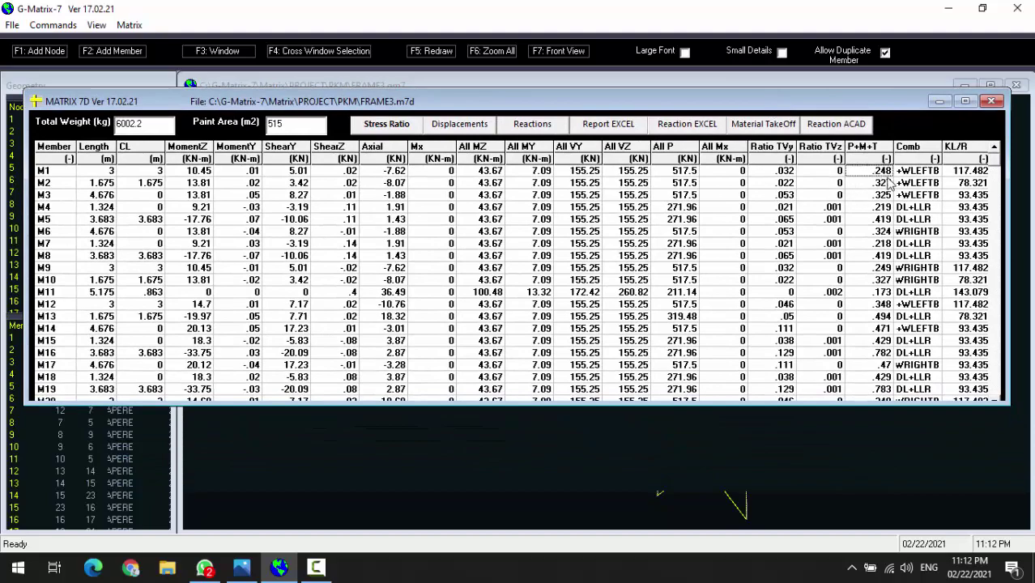
pyautogui.press('Down')
pyautogui.press('Down')
pyautogui.press('Down')
pyautogui.press('Down')
pyautogui.press('Down')
pyautogui.press('Down')
pyautogui.press('Down')
pyautogui.press('Down')
pyautogui.press('Down')
pyautogui.press('Down')
pyautogui.press('Down')
pyautogui.press('Down')
pyautogui.press('Down')
pyautogui.press('Down')
pyautogui.press('Down')
pyautogui.press('Down')
pyautogui.press('Down')
pyautogui.press('Down')
pyautogui.press('Down')
pyautogui.press('Down')
pyautogui.press('Down')
pyautogui.press('Down')
pyautogui.press('Down')
pyautogui.press('Down')
pyautogui.press('Down')
pyautogui.press('Down')
pyautogui.press('Down')
pyautogui.press('Down')
pyautogui.press('Down')
pyautogui.press('Down')
pyautogui.press('Down')
pyautogui.press('Down')
pyautogui.press('Down')
pyautogui.press('Down')
pyautogui.press('Down')
pyautogui.press('Down')
pyautogui.press('Down')
pyautogui.press('Down')
pyautogui.press('Down')
pyautogui.press('Down')
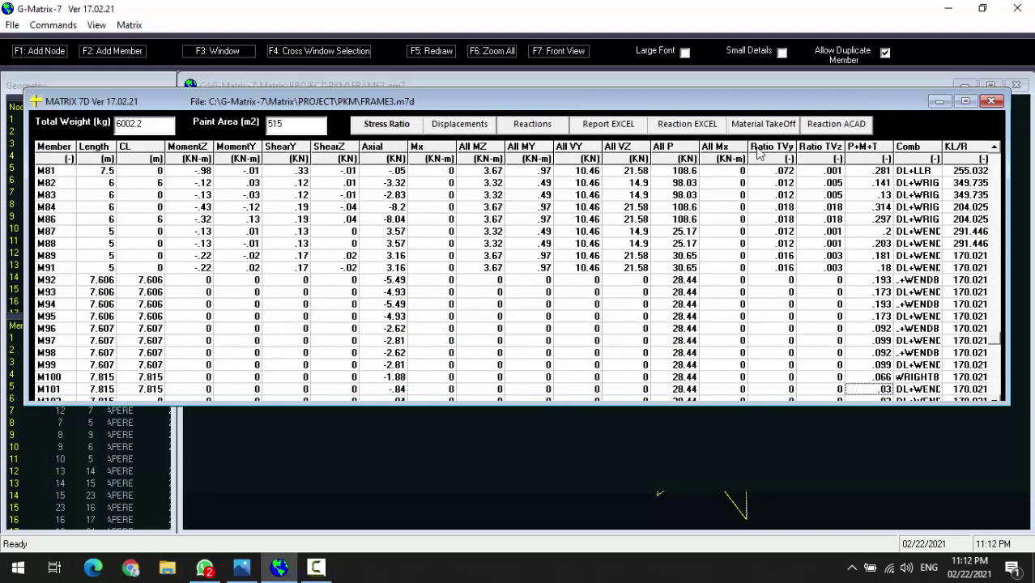
pyautogui.press('Escape')
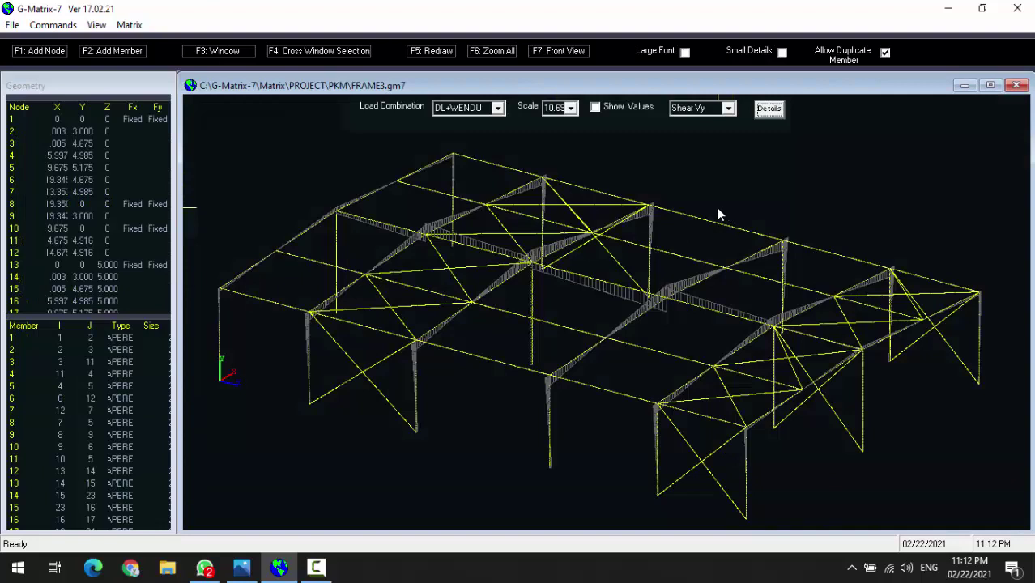
# Step: Exit the results view and pan the plain frame model into position
pyautogui.press('Escape')
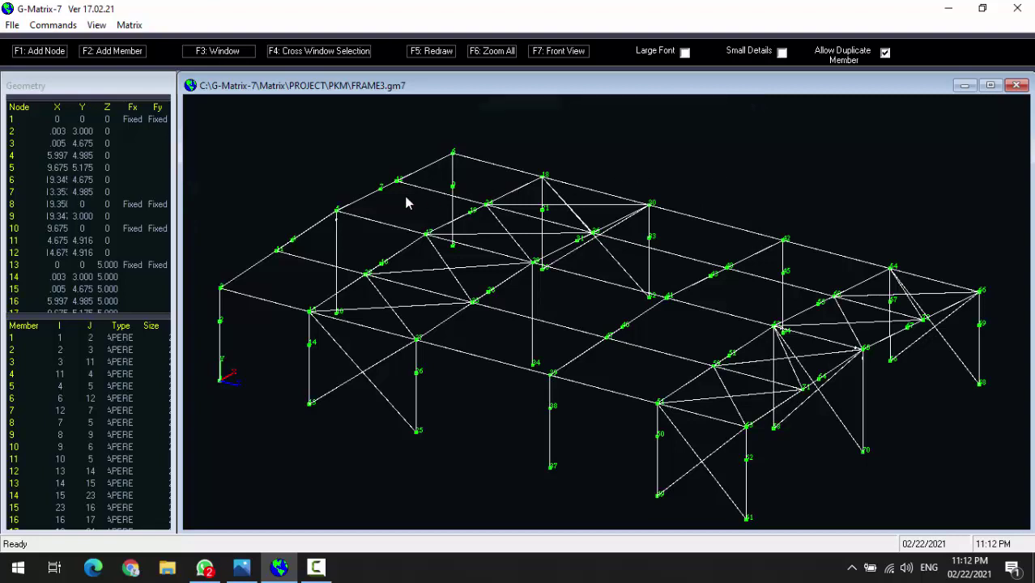
pyautogui.moveTo(345, 161); pyautogui.dragTo(354, 166, button='middle')
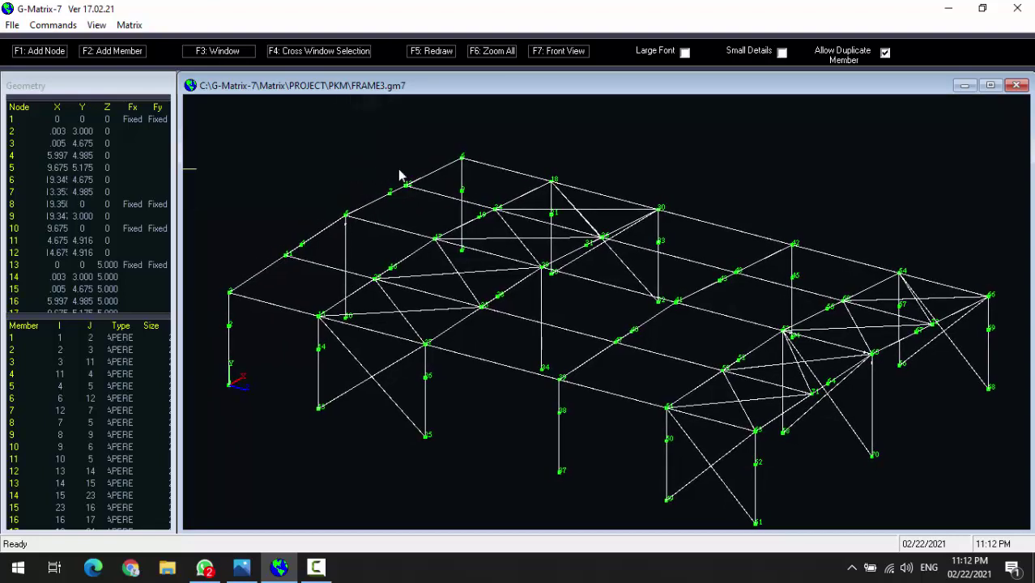
pyautogui.moveTo(730, 211); pyautogui.dragTo(751, 191, button='middle')
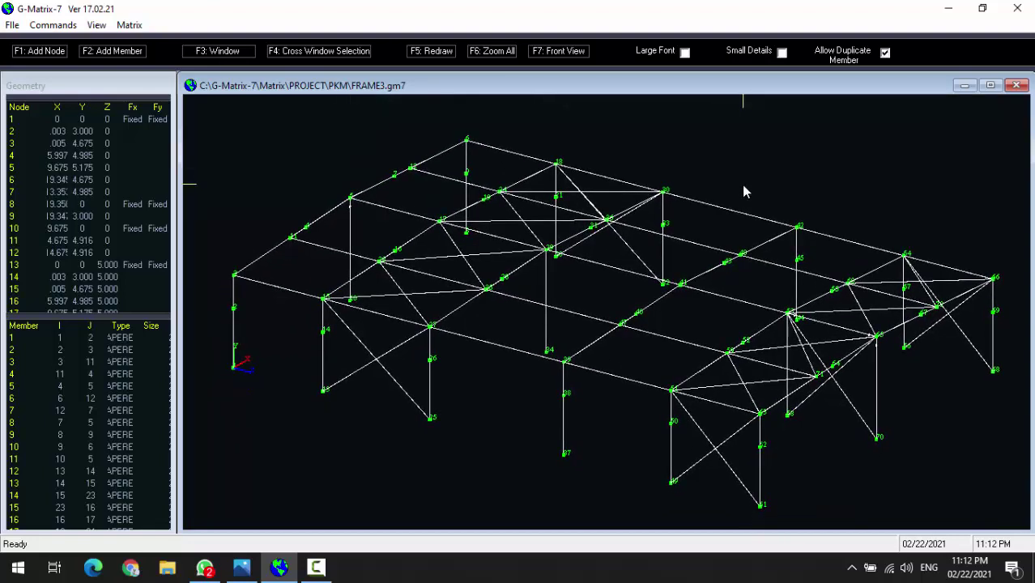